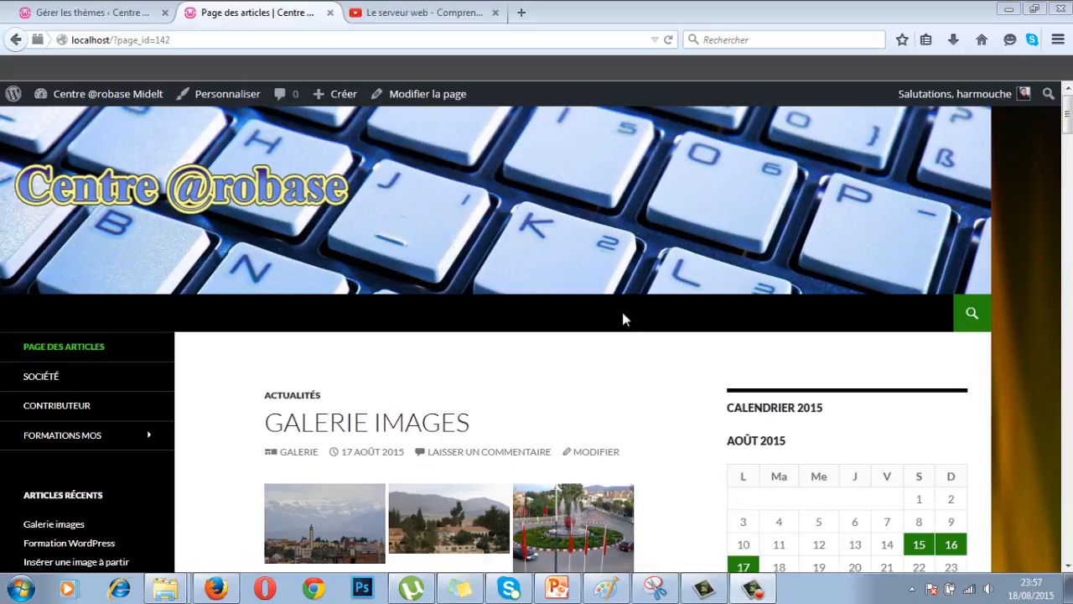
Activate the iRibbon theme from the installed WordPress themes.
left_click(79, 13)
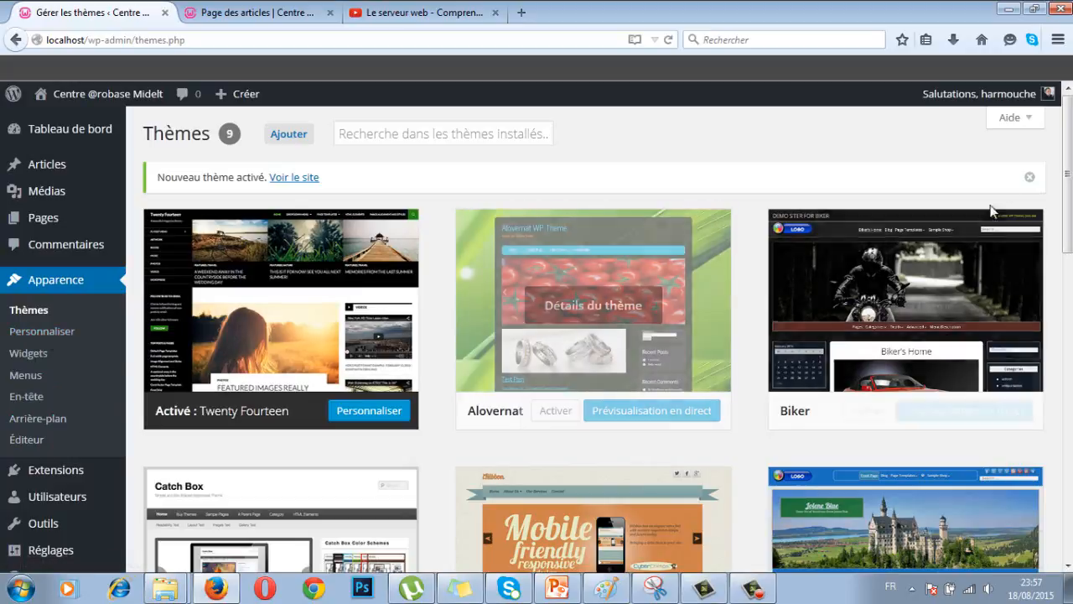
scroll(1069, 132, "down", 3)
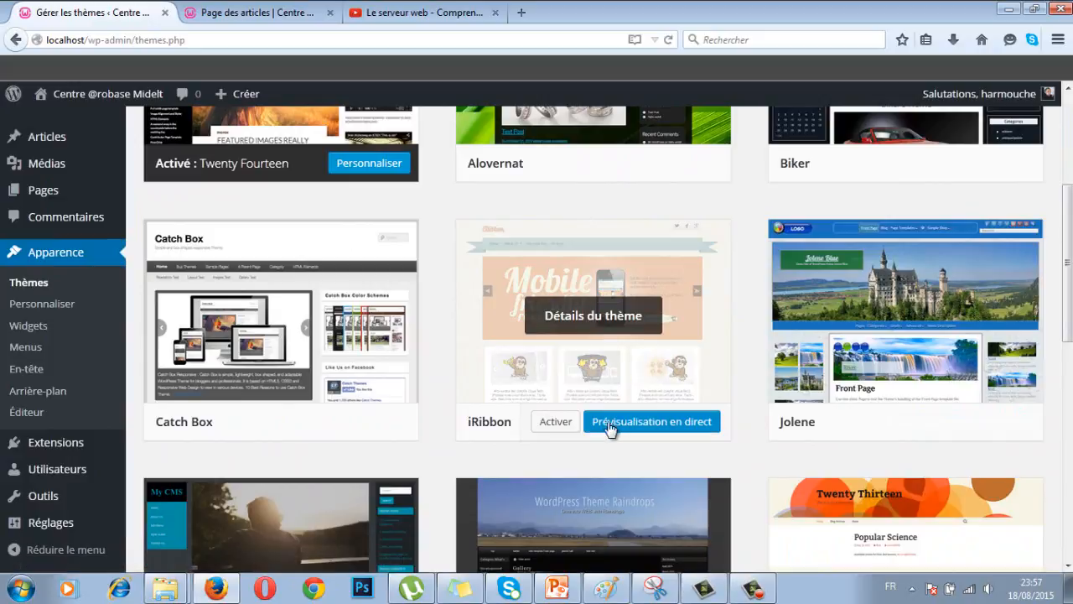
left_click(553, 424)
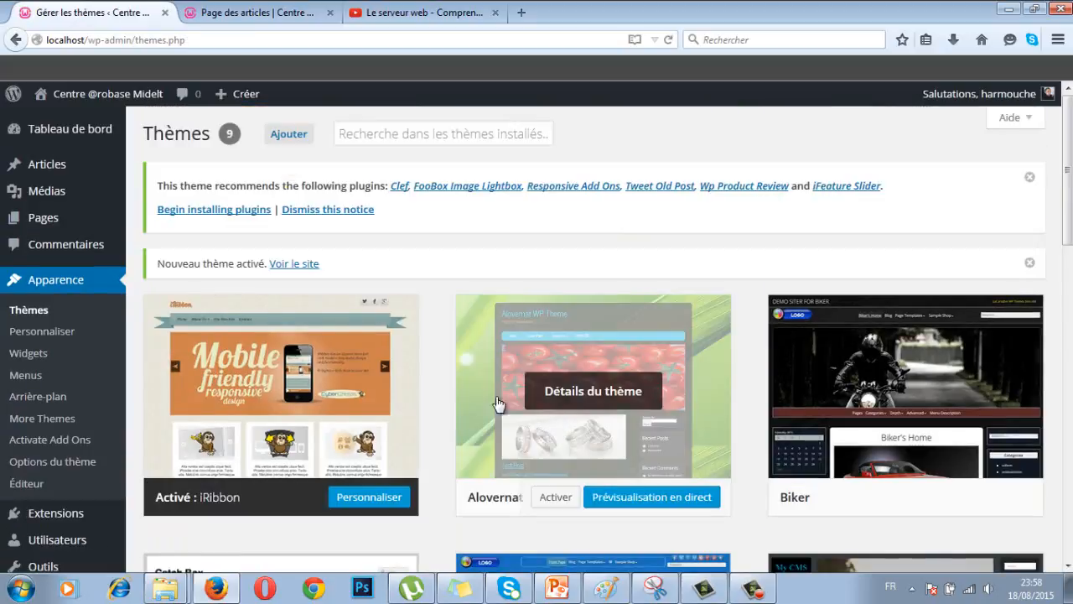
key("F5")
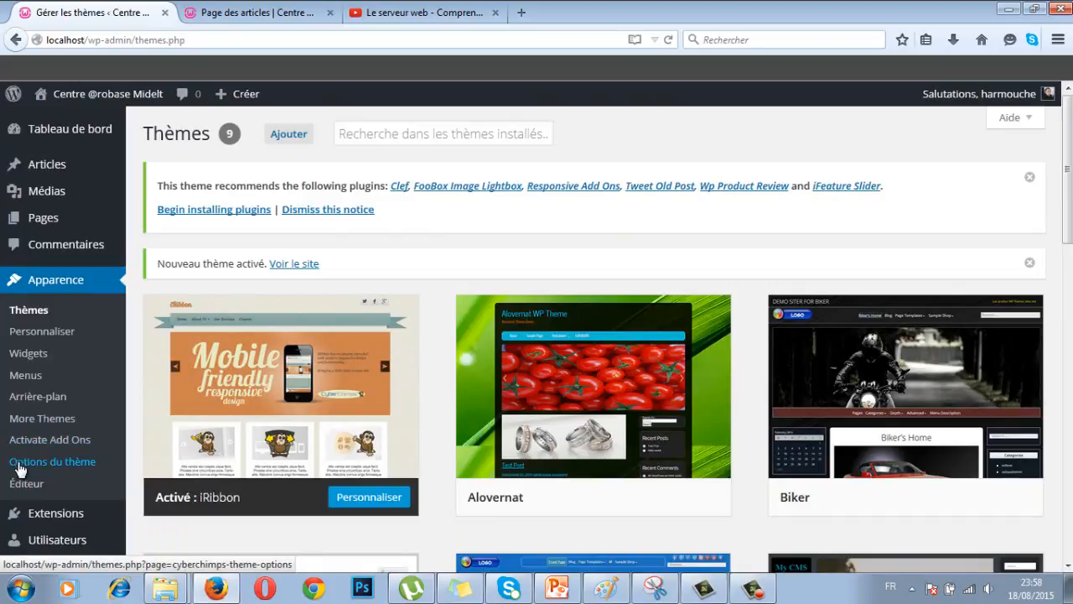
Open the iRibbon theme options and switch the footer widgets off and back on.
left_click(47, 467)
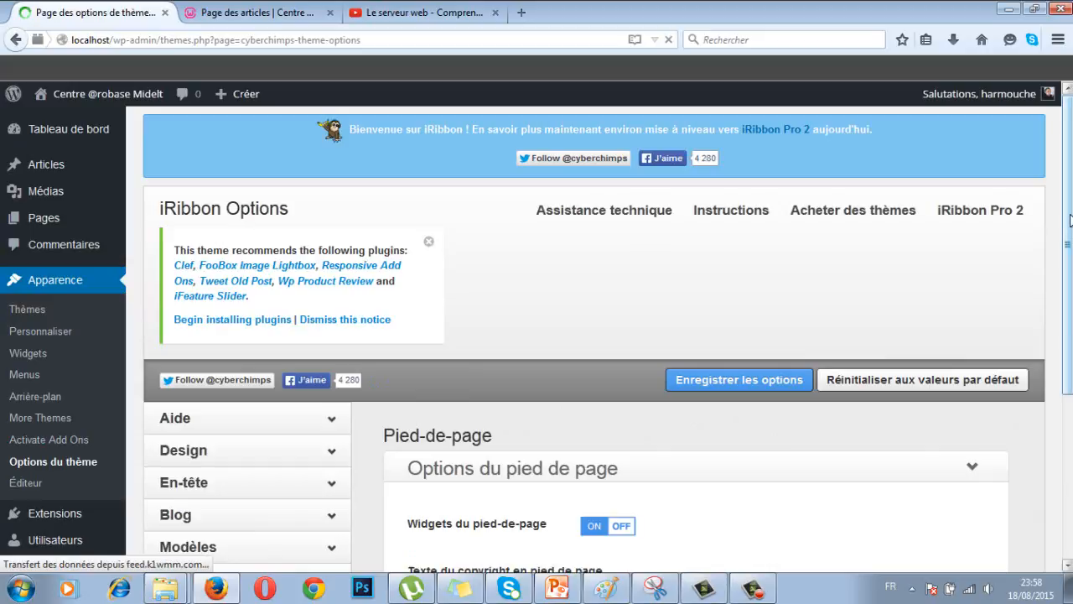
left_click_drag(1070, 220, 1070, 225)
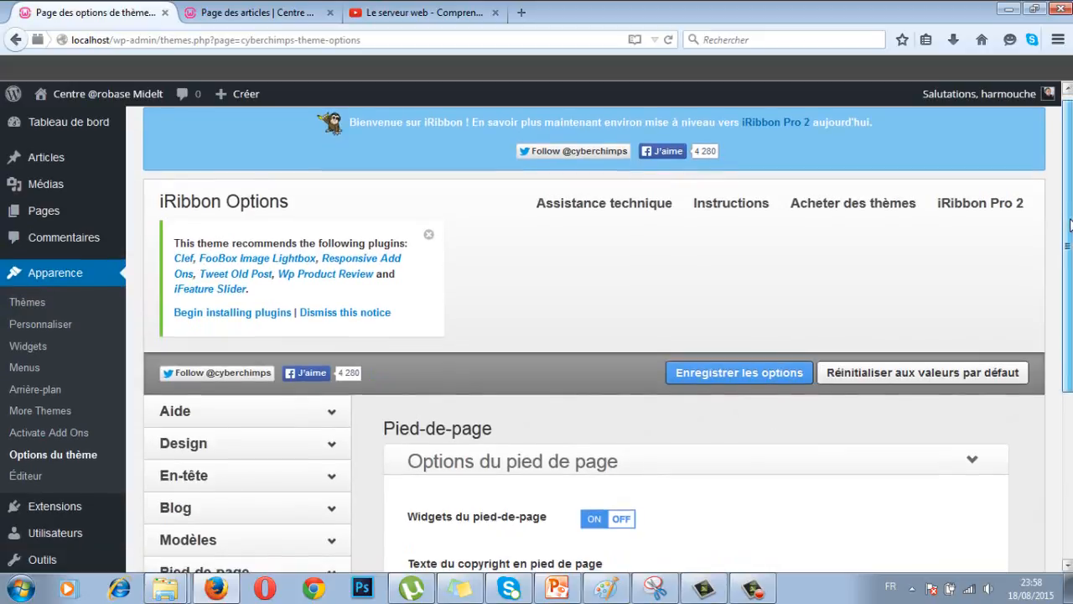
left_click_drag(1070, 225, 1067, 373)
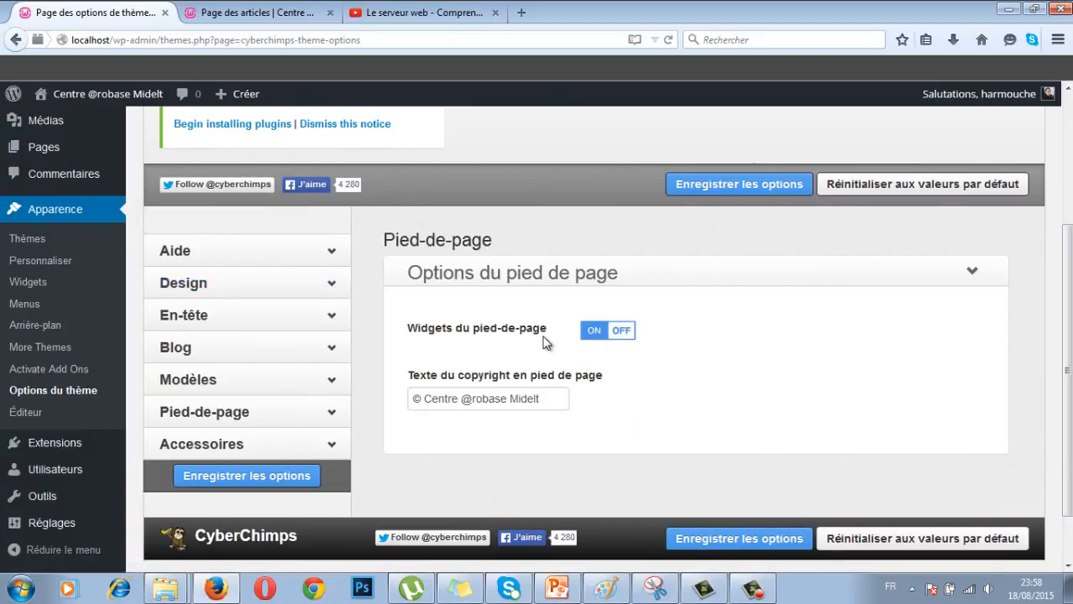
left_click(628, 336)
left_click(594, 333)
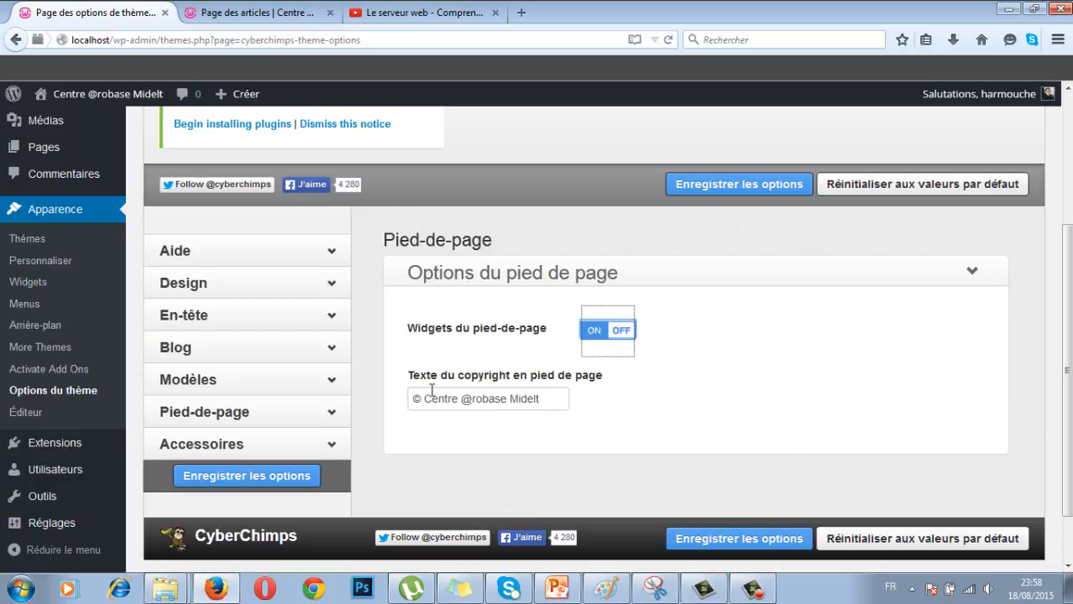
Turn on adaptive videos (Vidéos adaptatives) in the Design layout options and review the maximum width setting.
left_click(296, 289)
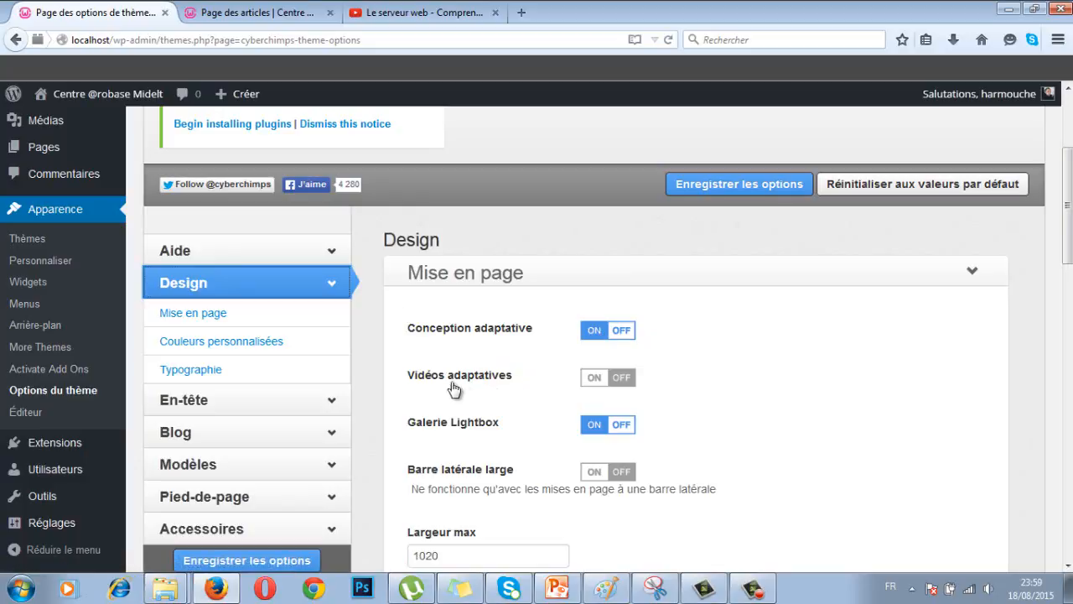
left_click(590, 378)
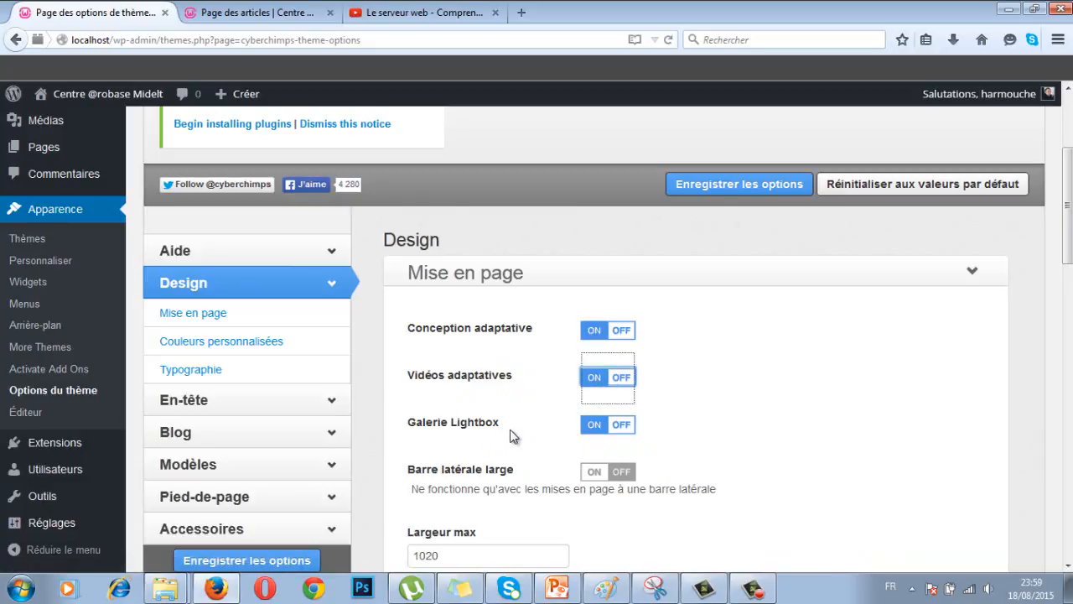
scroll(510, 470, "up", 2)
scroll(557, 440, "down", 4)
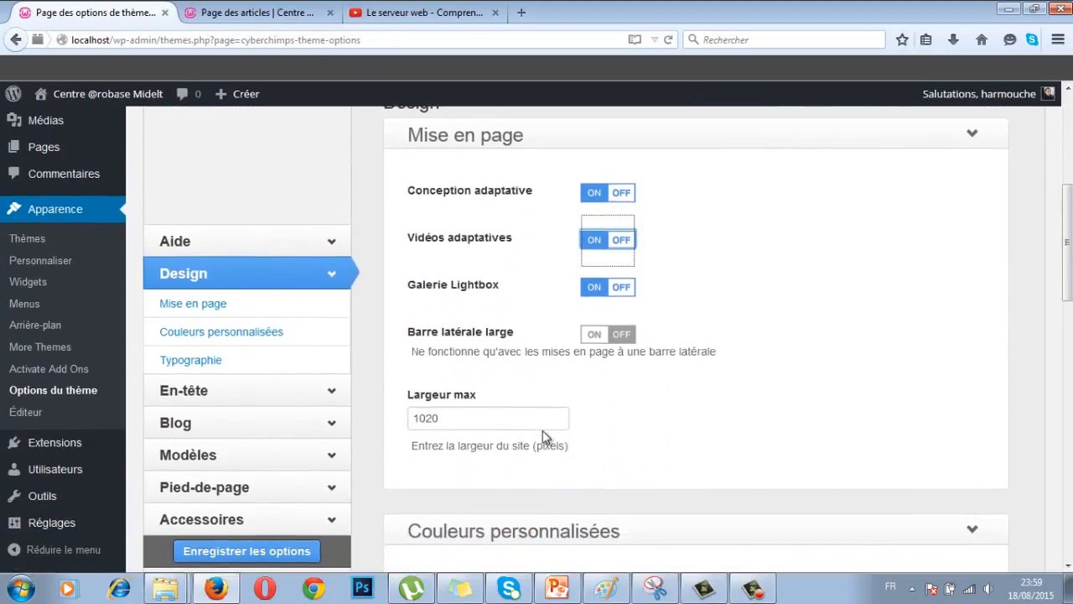
scroll(542, 430, "down", 1)
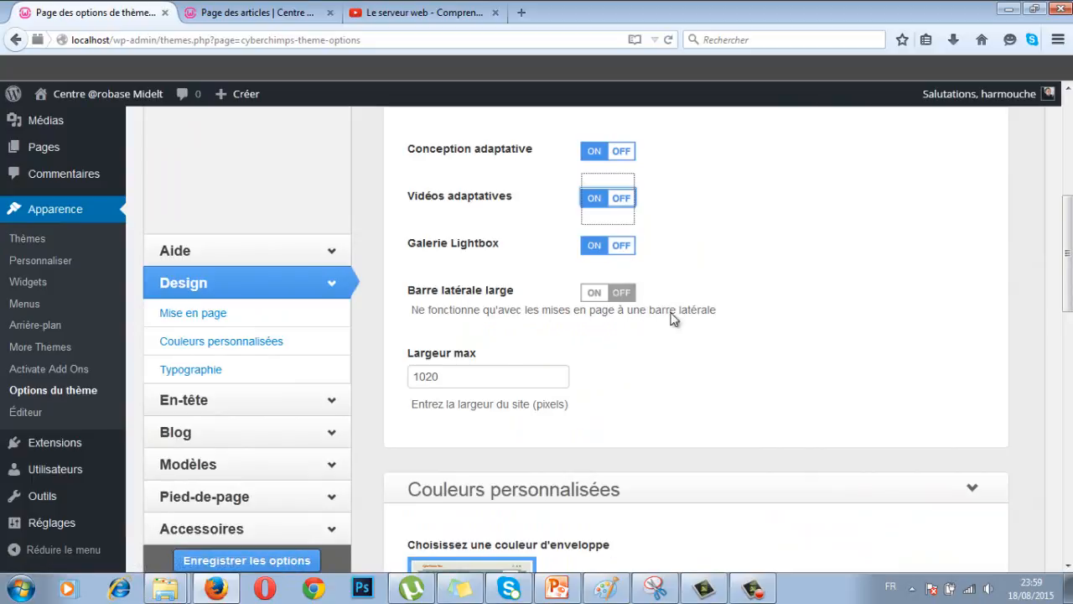
left_click(435, 369)
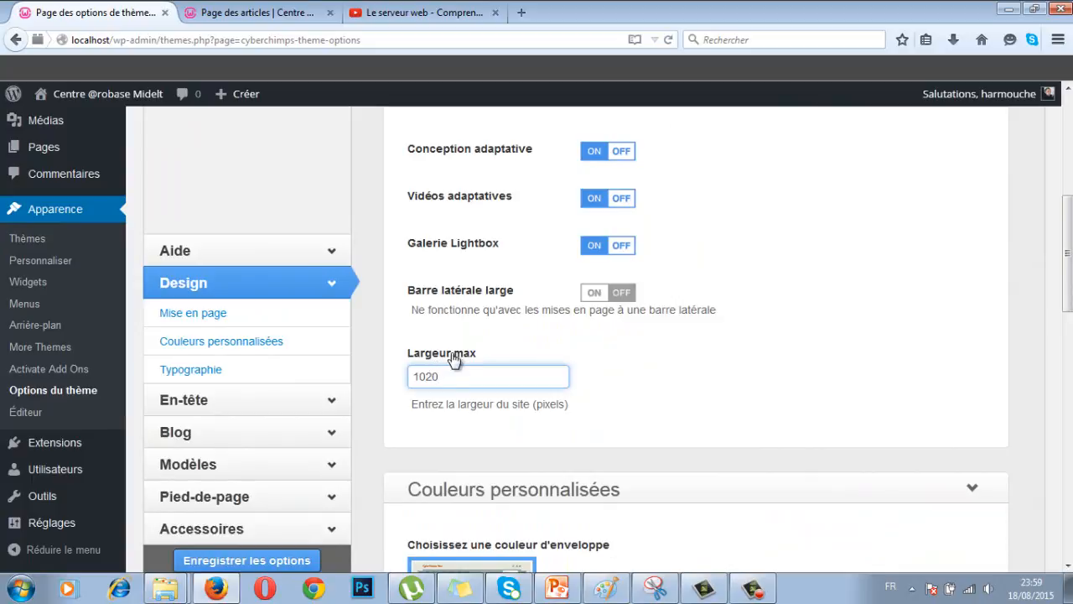
scroll(484, 369, "up", 4)
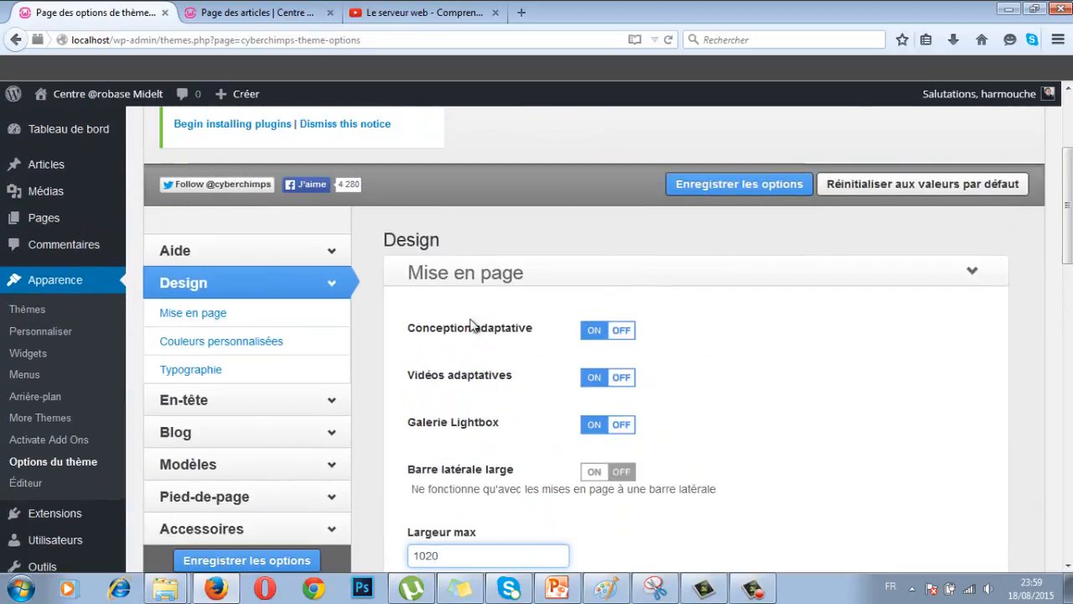
scroll(492, 374, "down", 6)
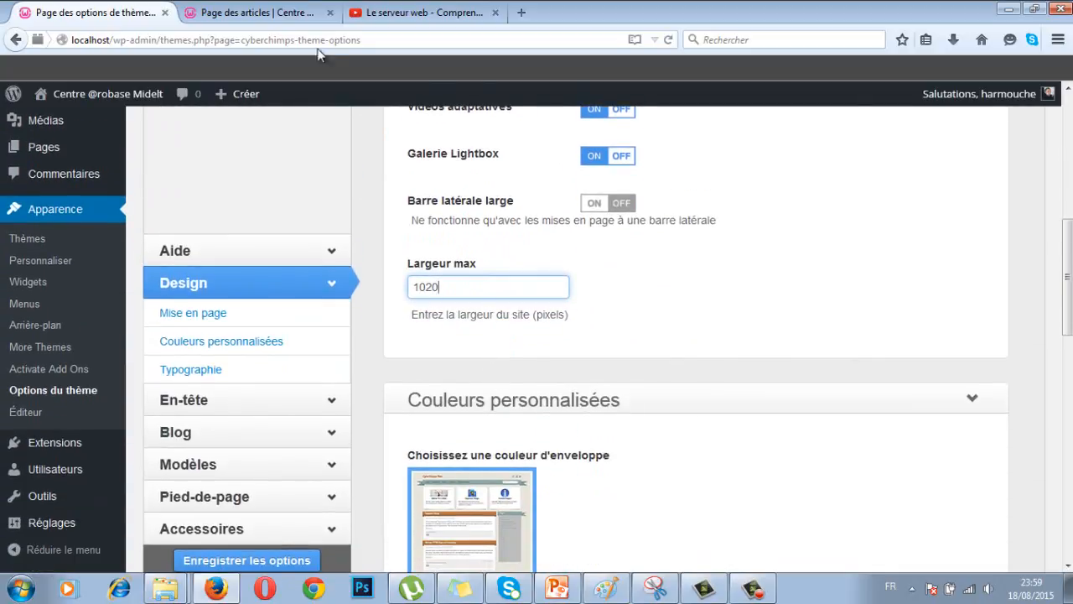
Reload the site's articles page to view it with the iRibbon theme.
left_click(270, 14)
left_click(153, 40)
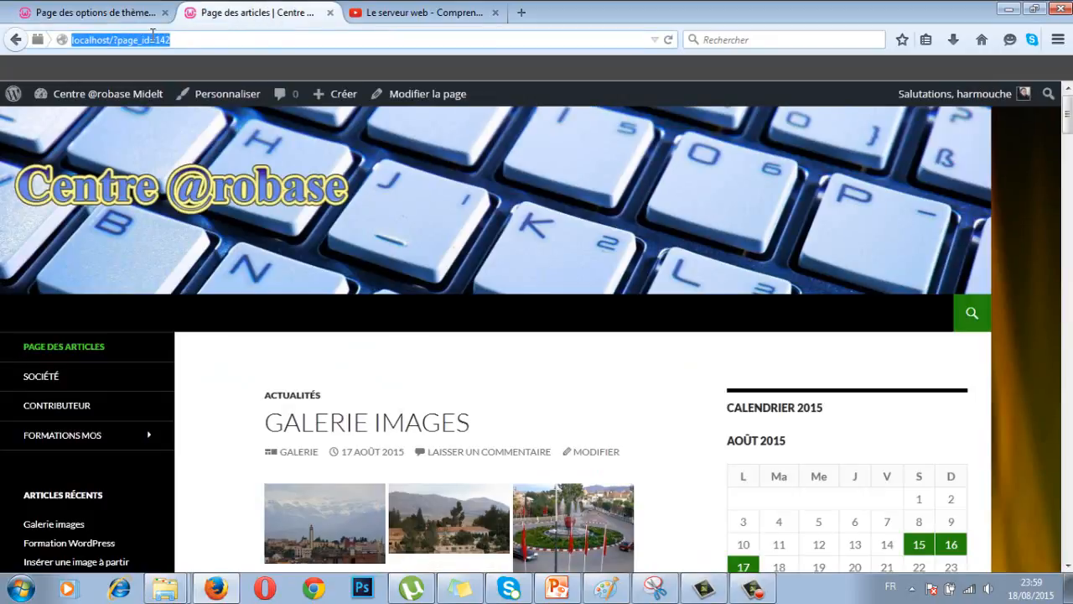
key("Return")
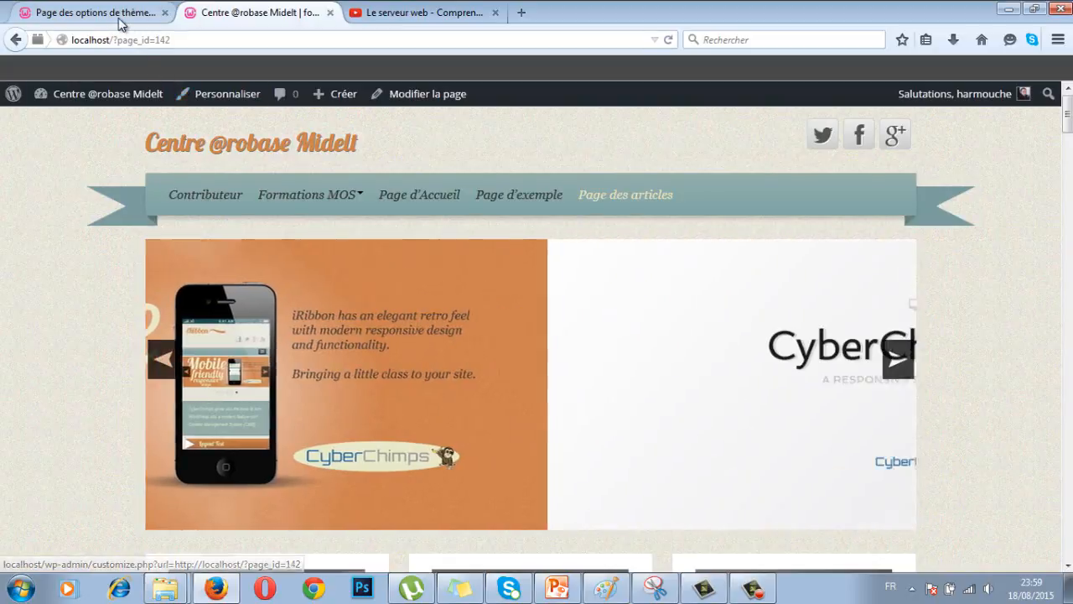
Set the maximum site width (Largeur max) to 500 pixels and save the theme options.
left_click(120, 17)
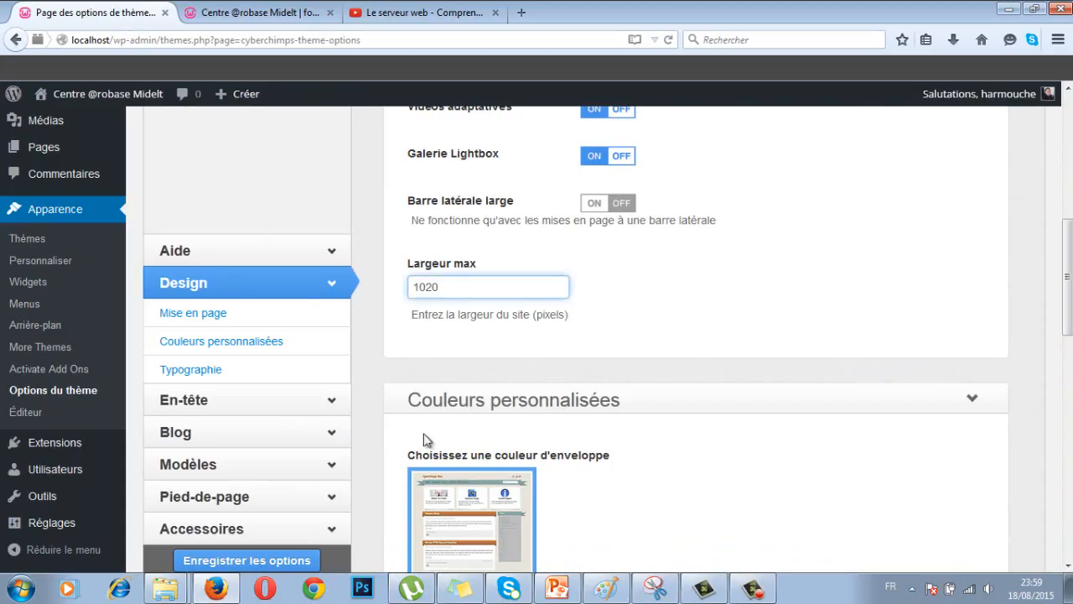
scroll(432, 394, "down", 2)
left_click_drag(450, 198, 405, 197)
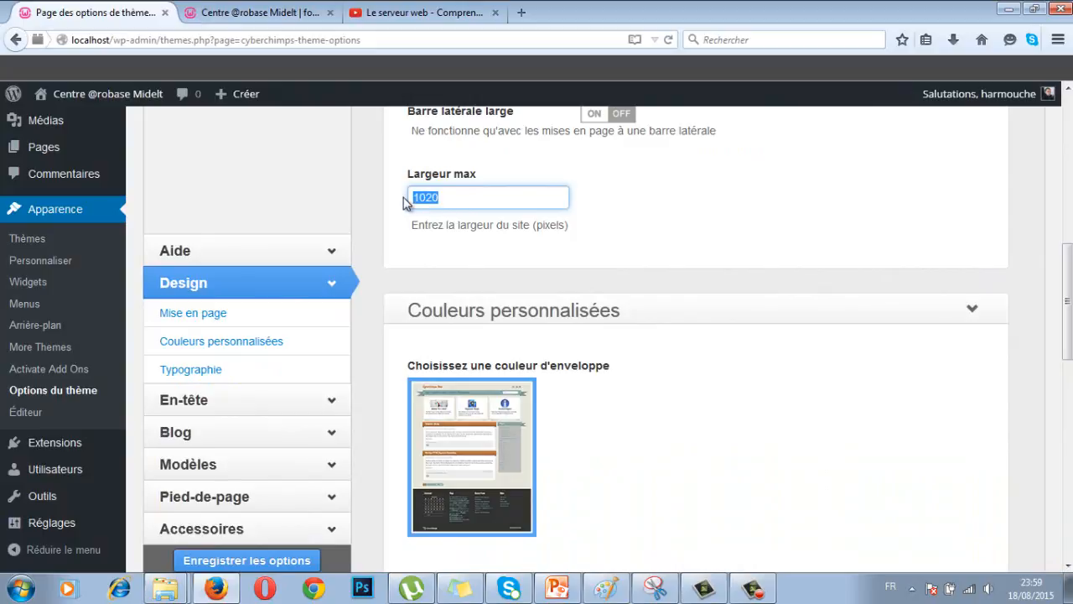
type("500")
scroll(713, 248, "up", 10)
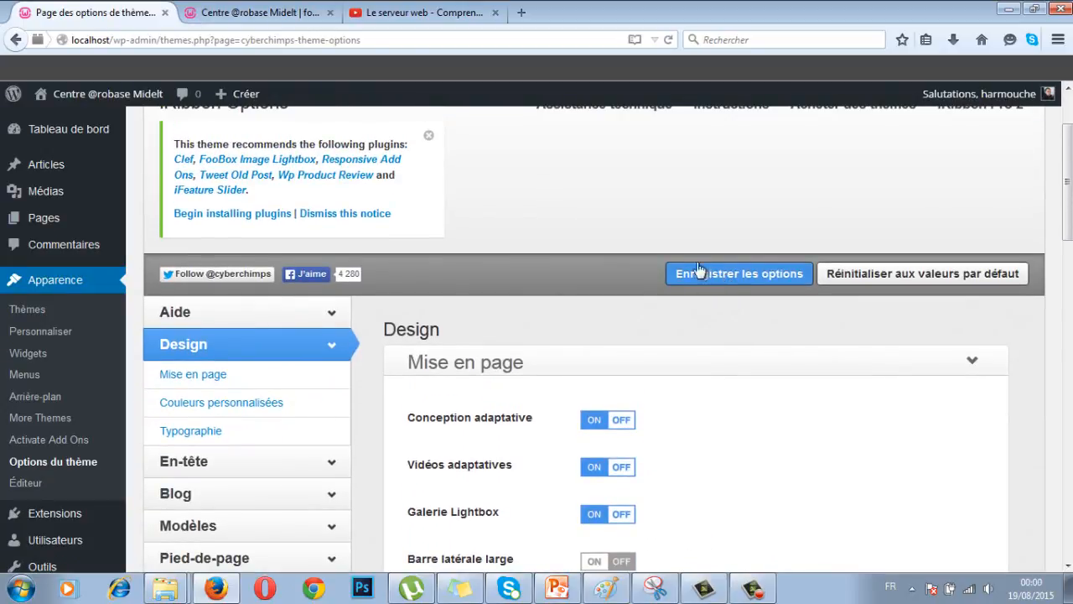
left_click(721, 283)
Refresh the site's articles page to check the effect of the 500-pixel maximum width.
left_click(248, 14)
left_click(229, 39)
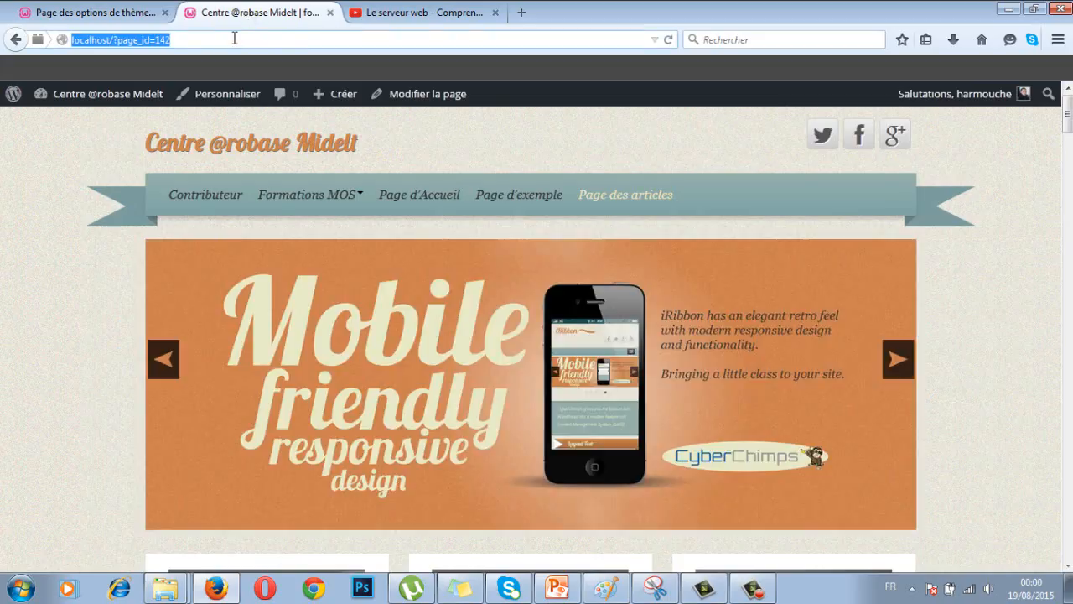
key("Return")
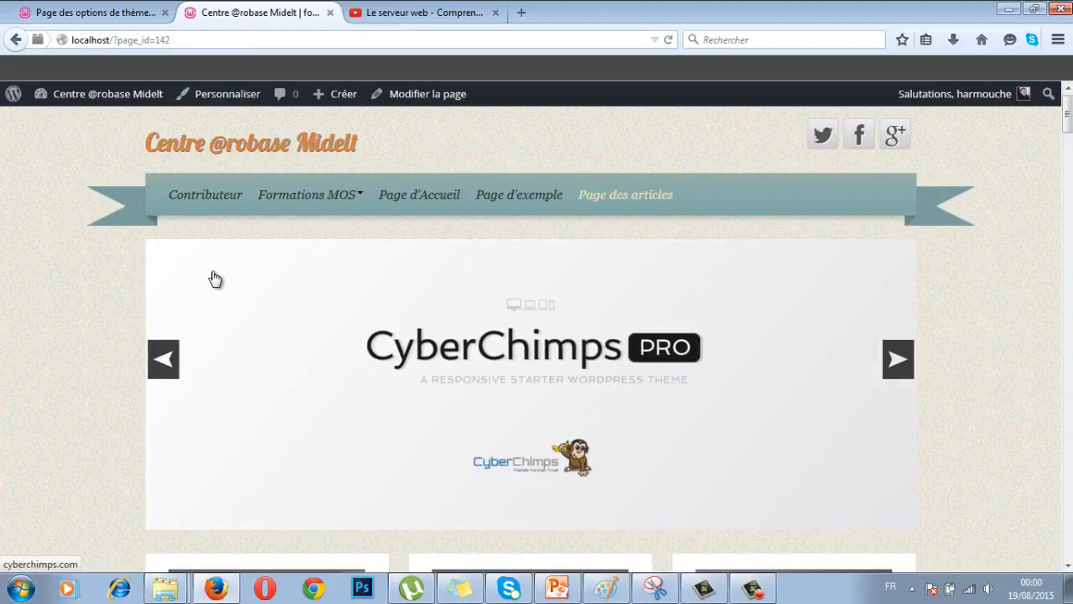
Set the maximum site width (Largeur max) to 400 pixels and save the theme options.
left_click(134, 16)
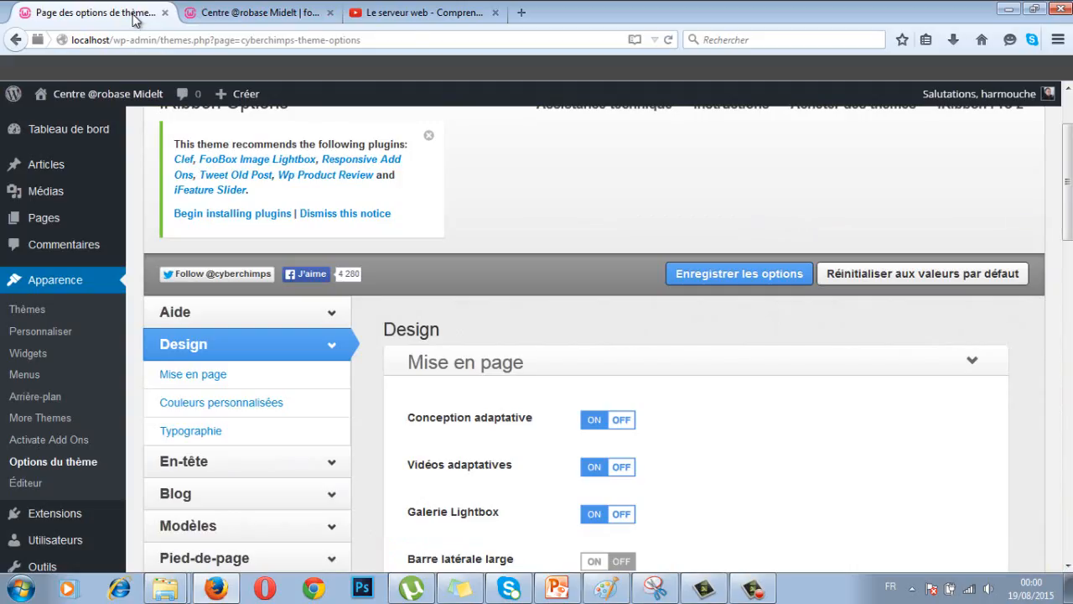
scroll(211, 173, "down", 4)
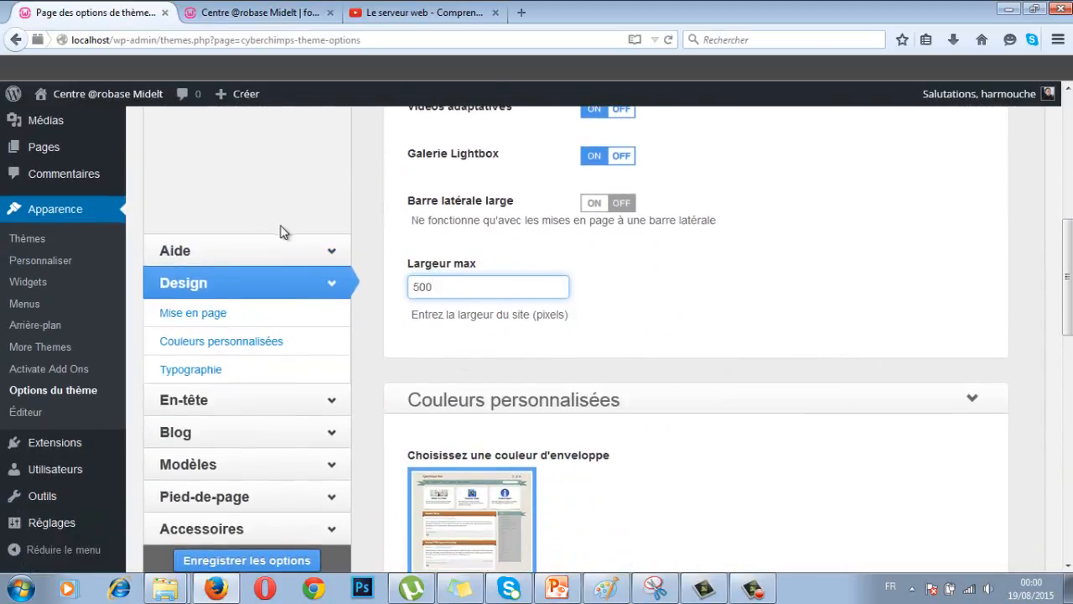
left_click_drag(452, 286, 395, 287)
type("40")
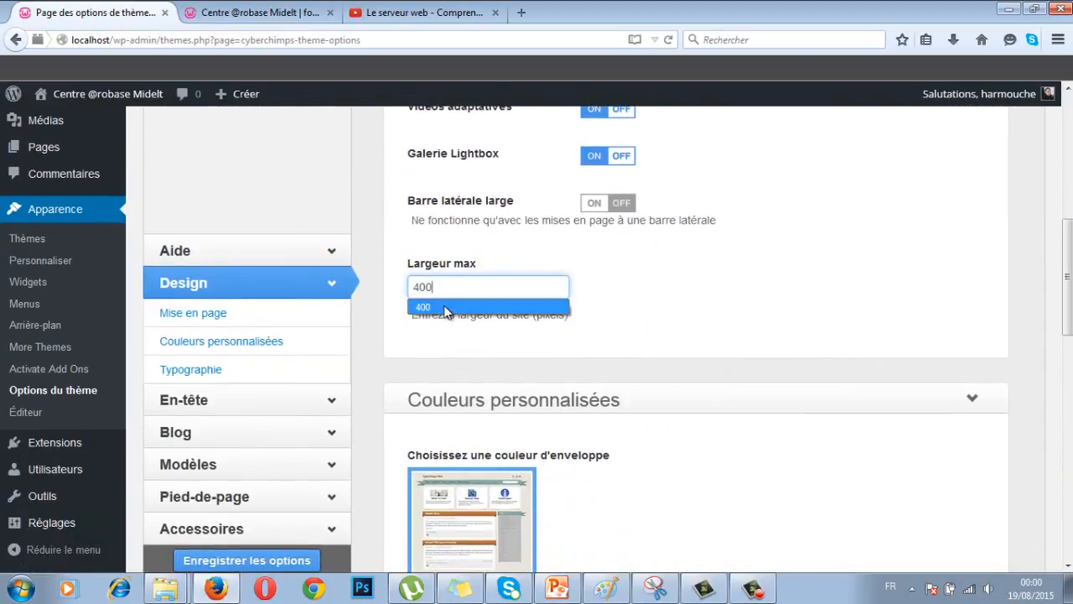
left_click(423, 308)
scroll(700, 339, "up", 3)
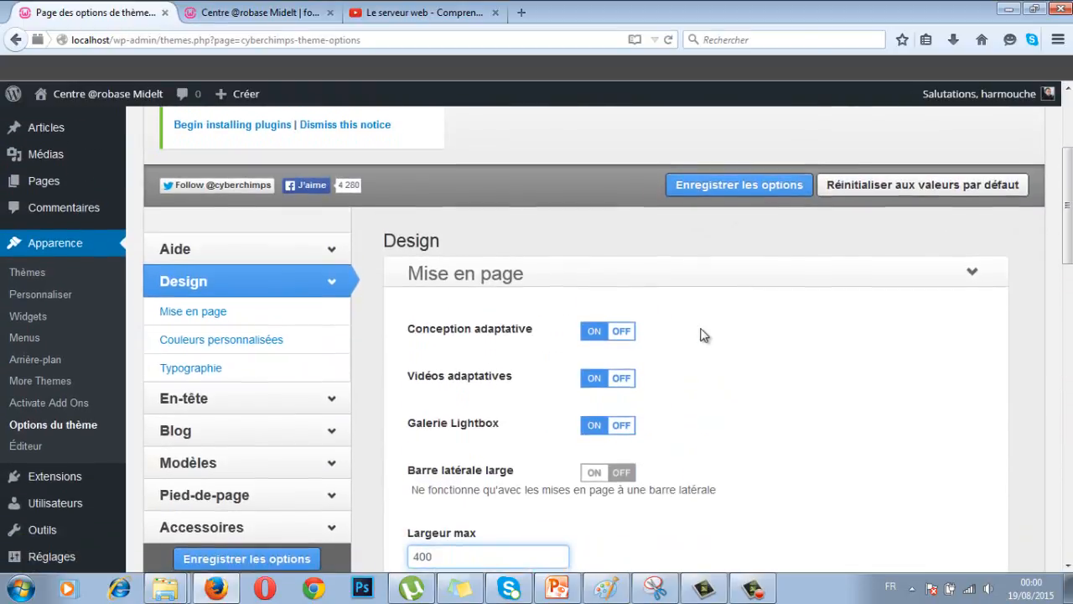
left_click(715, 186)
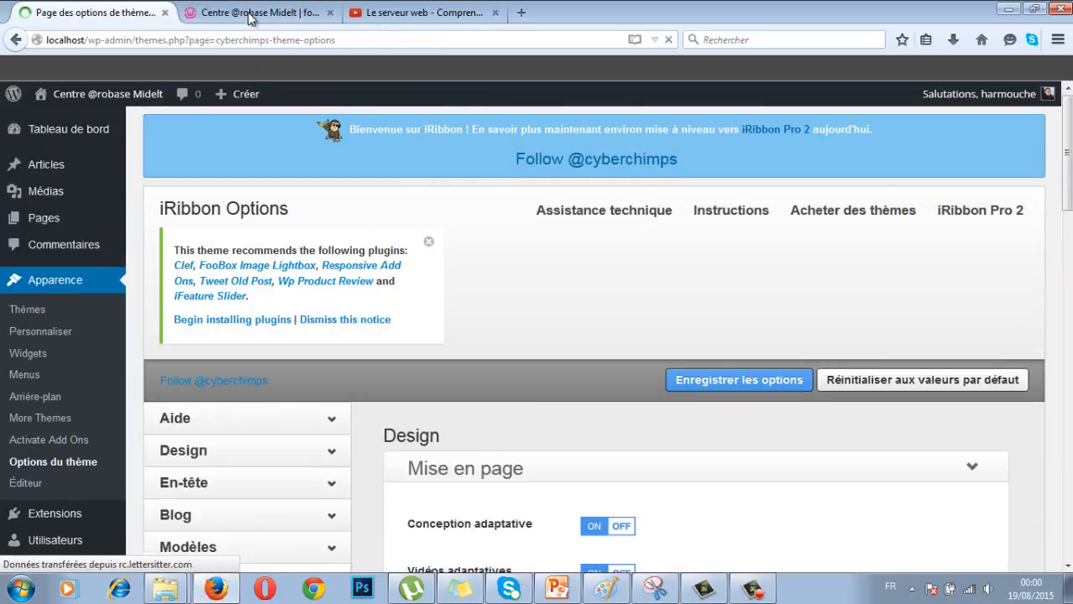
Refresh the site's articles page to check the layout at the 400-pixel maximum width.
left_click(249, 17)
left_click(188, 40)
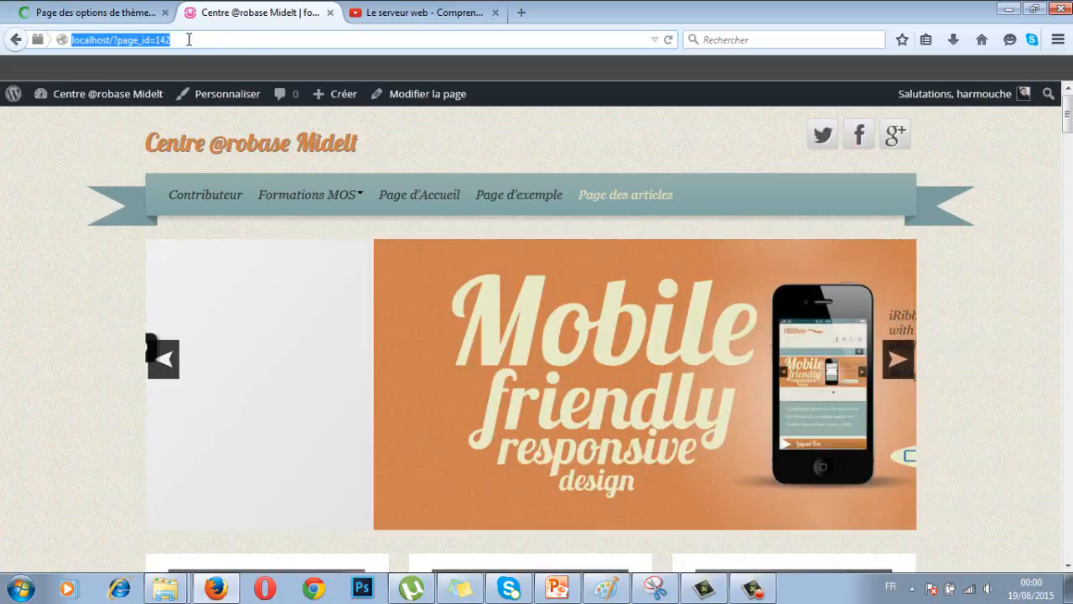
key("Return")
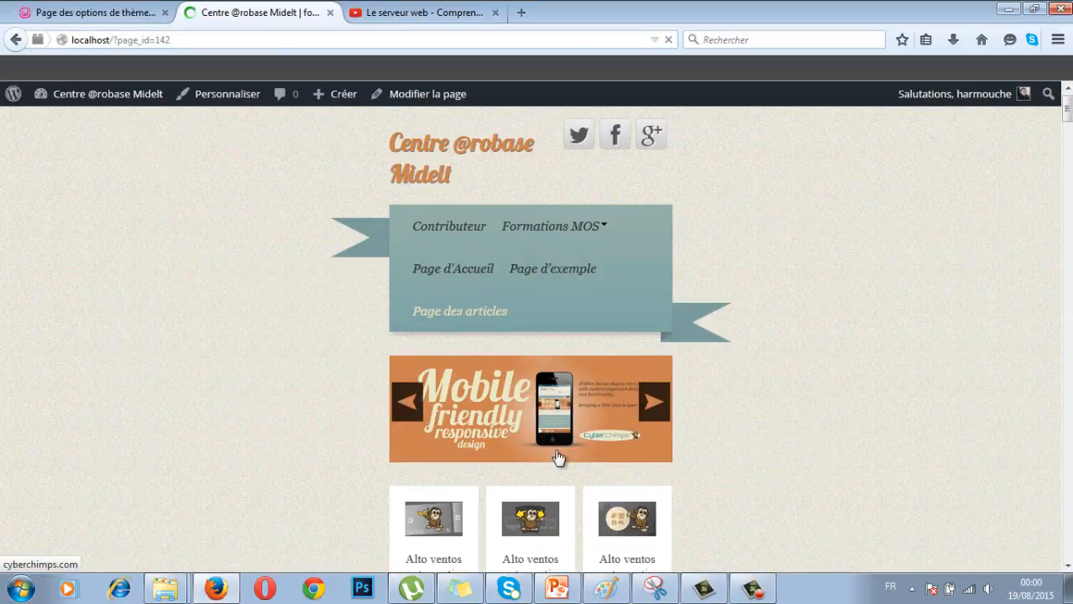
Set the maximum site width (Largeur max) to 1000 pixels and save the theme options.
left_click(96, 13)
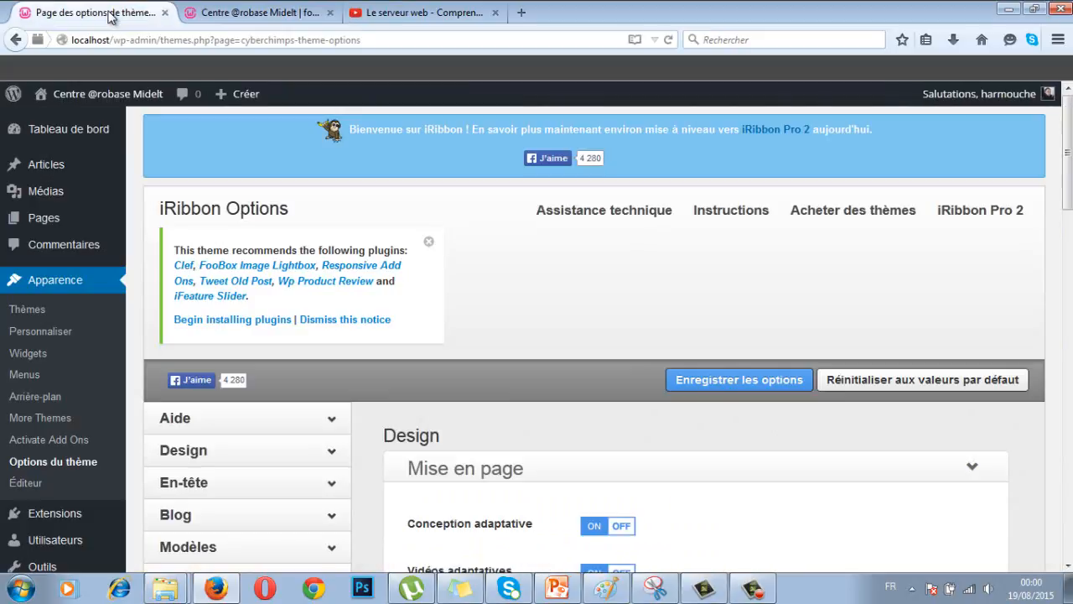
scroll(515, 501, "down", 5)
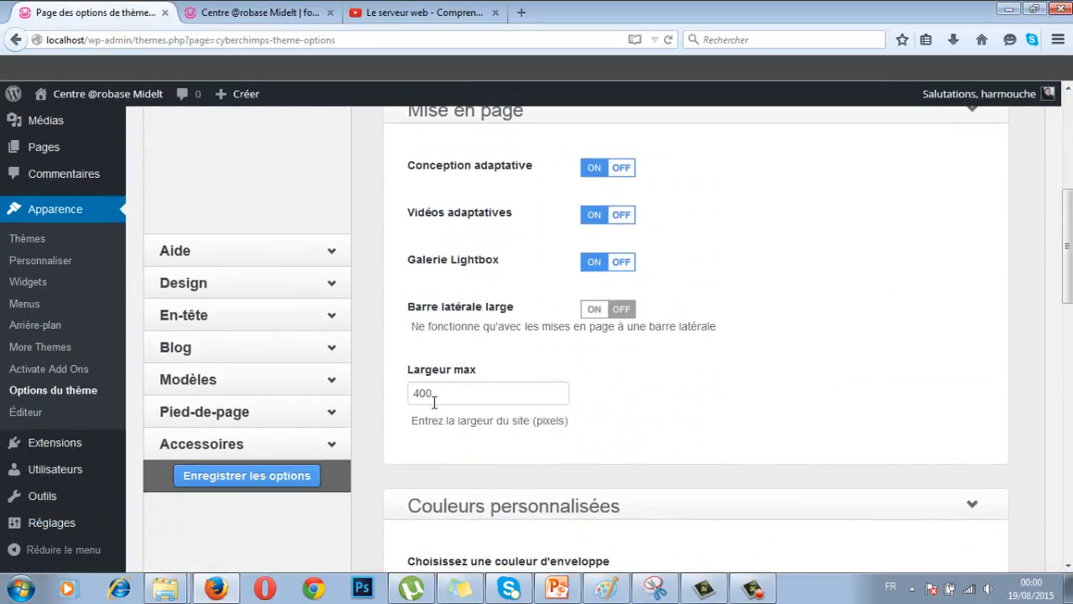
left_click_drag(433, 402, 394, 391)
type("1000")
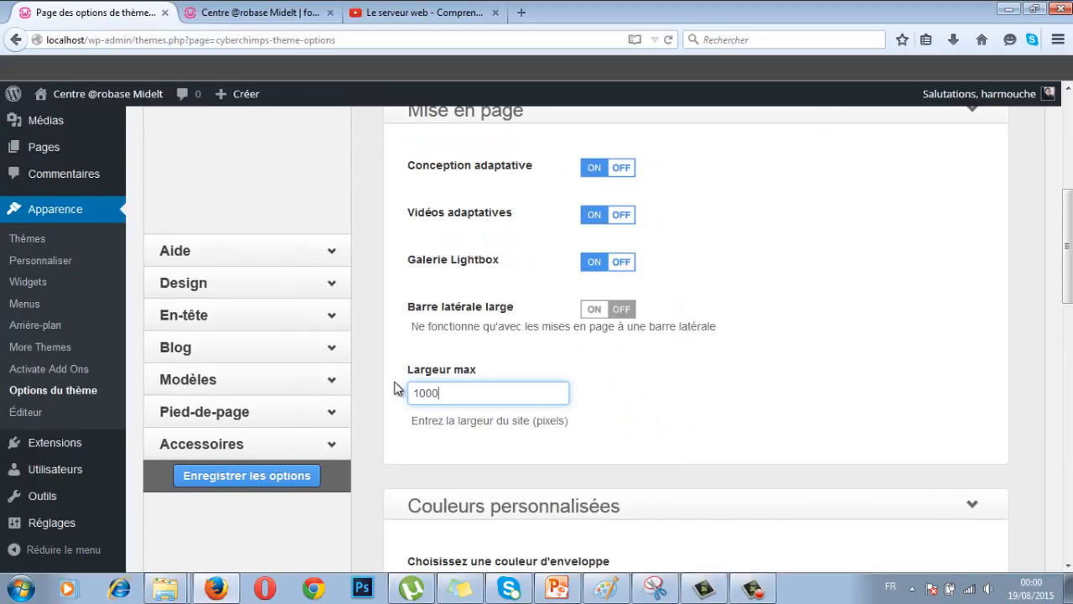
key("Return")
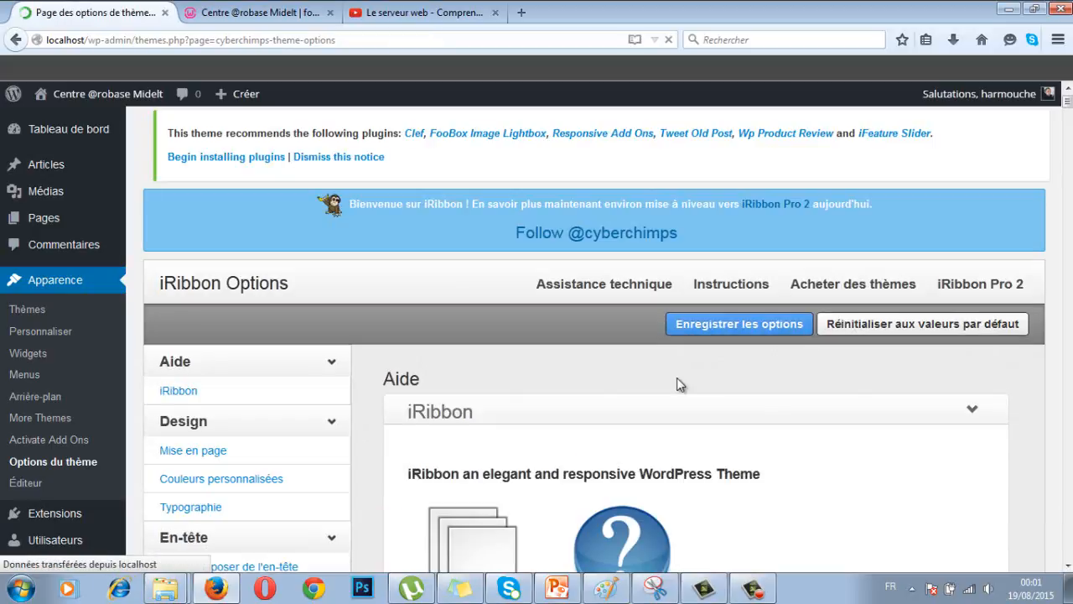
Refresh the site's articles page to check the layout at the 1000-pixel maximum width.
left_click(249, 18)
left_click(166, 39)
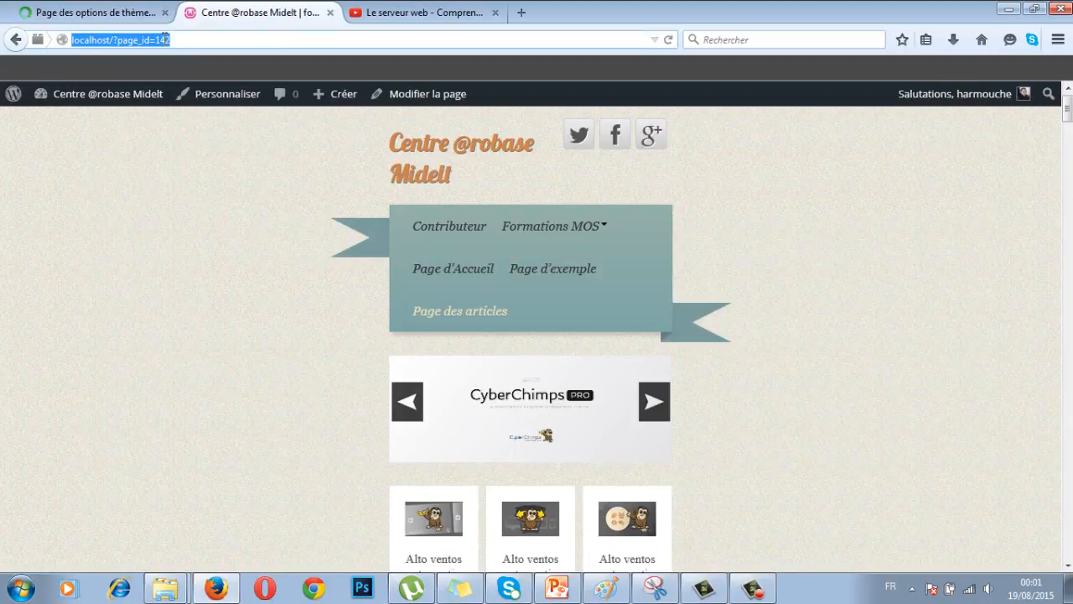
key("Return")
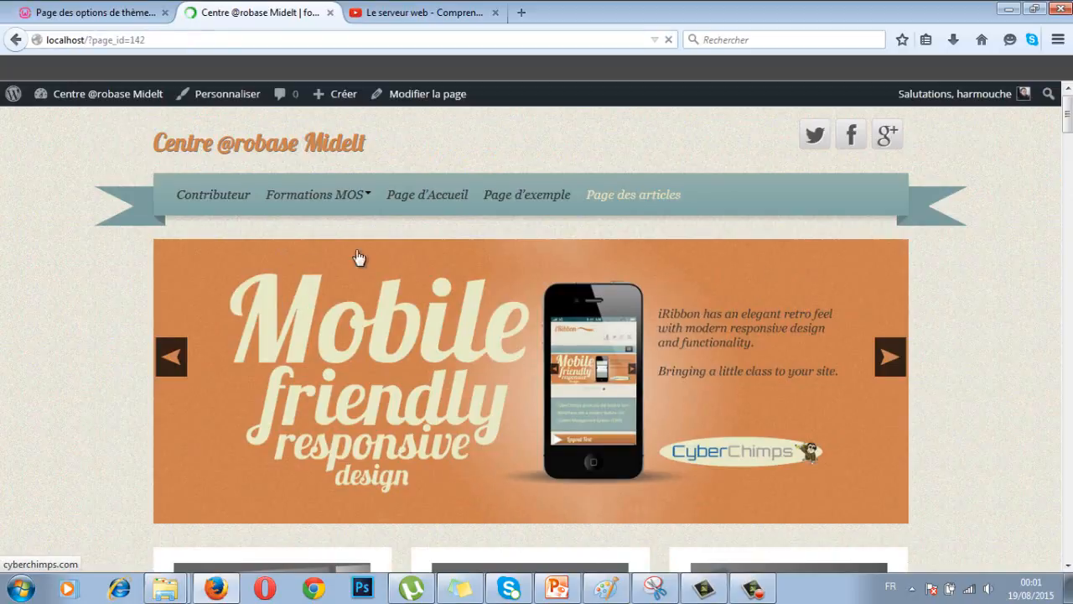
Set the theme's custom text color (Couleur du texte) to #e83c3c and save the theme options.
left_click(93, 12)
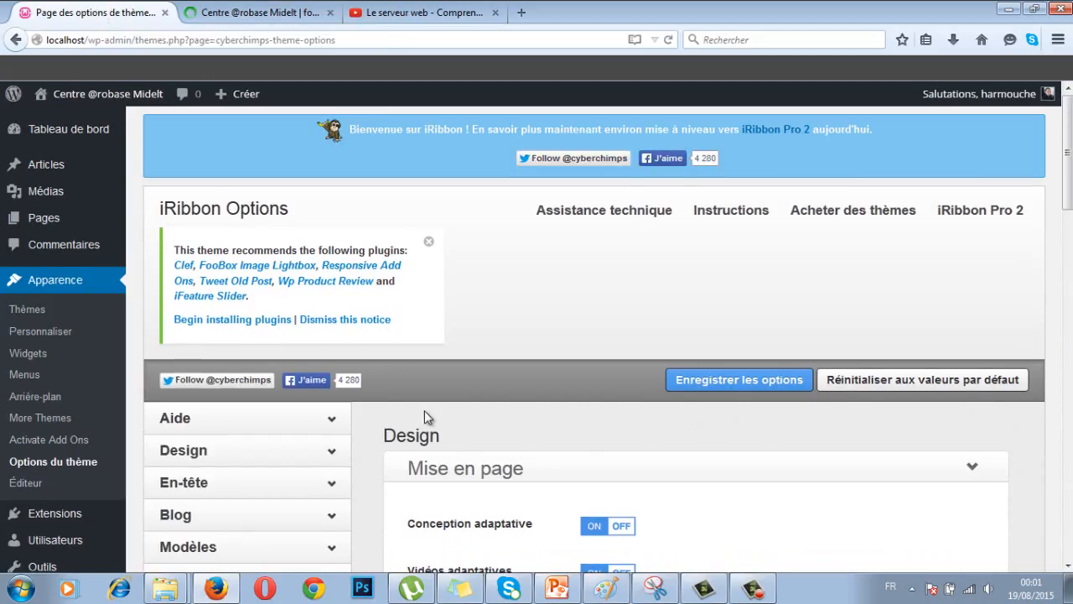
scroll(424, 415, "down", 7)
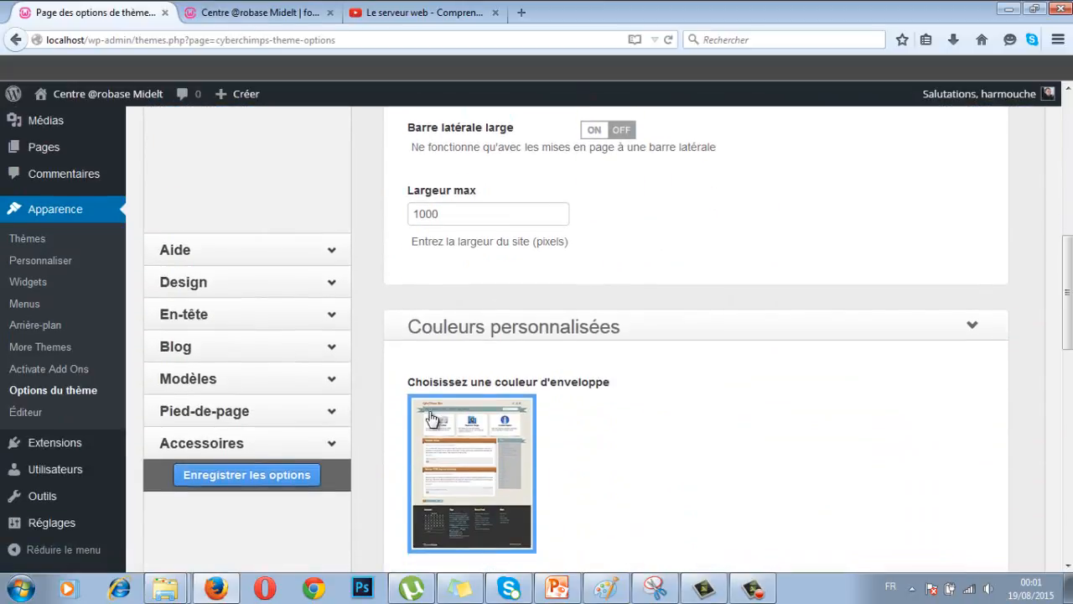
scroll(587, 352, "down", 2)
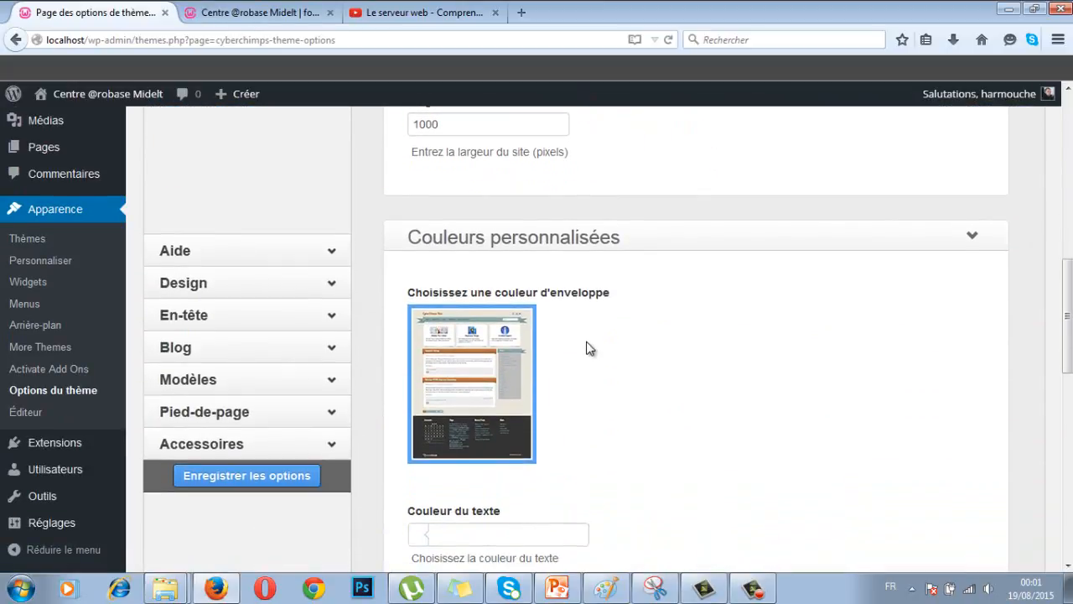
scroll(587, 349, "down", 4)
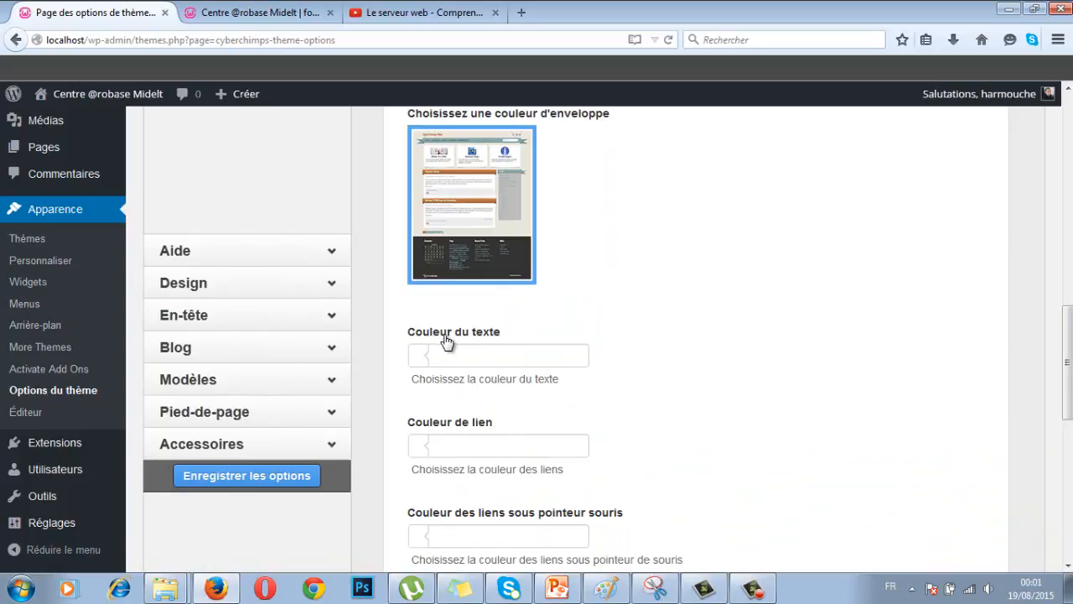
left_click(421, 360)
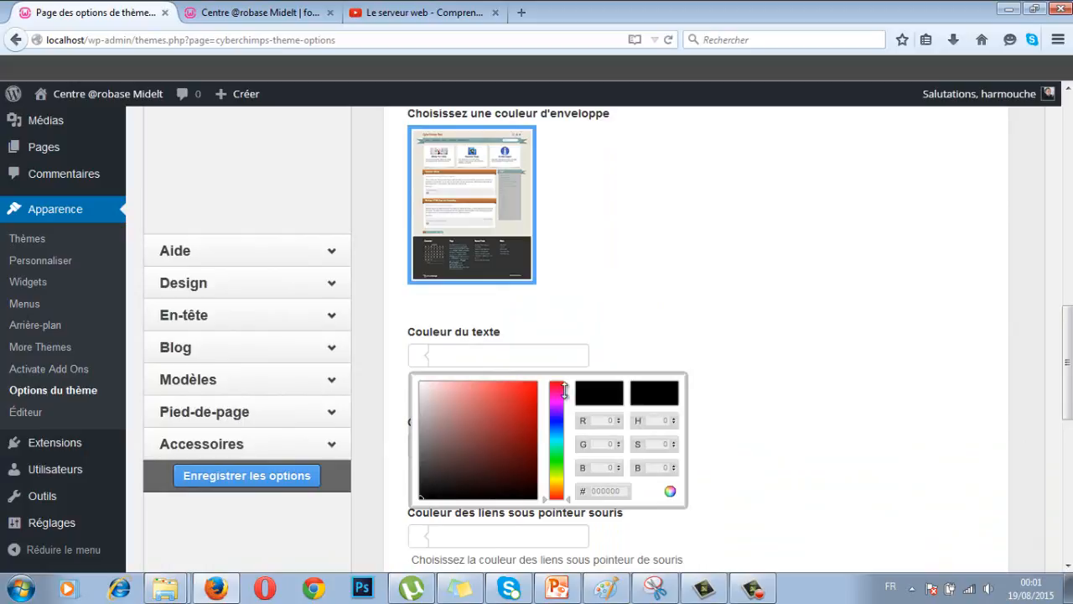
left_click(506, 391)
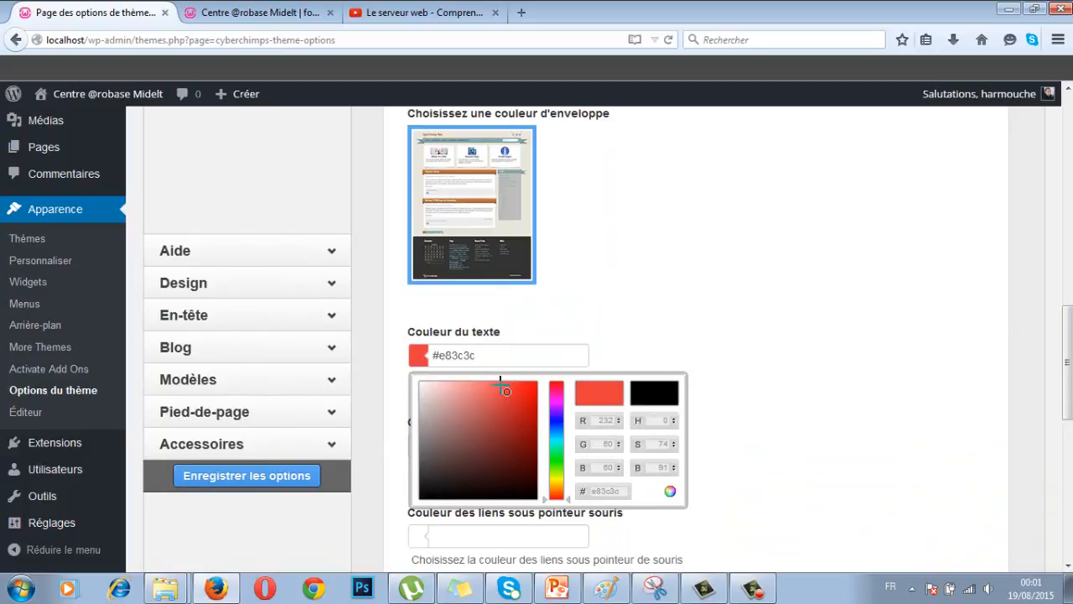
left_click(622, 359)
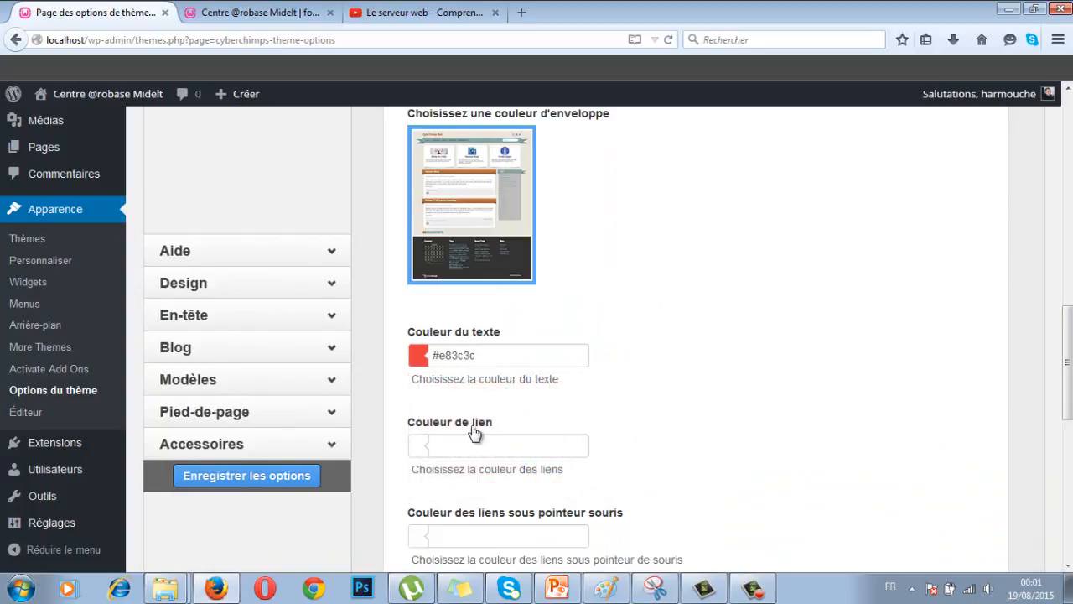
scroll(474, 432, "down", 2)
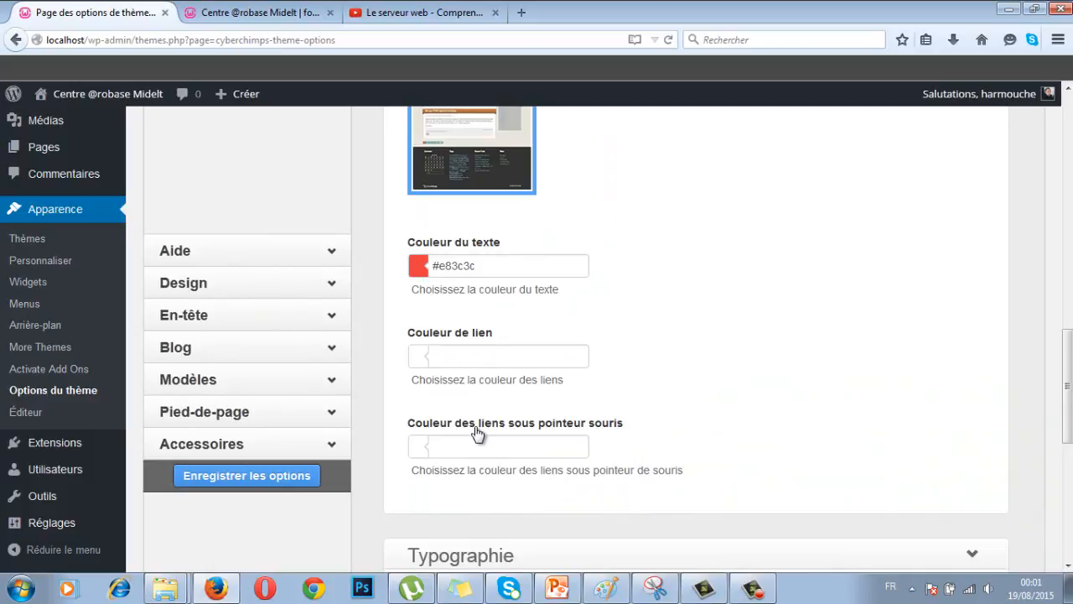
scroll(477, 432, "up", 20)
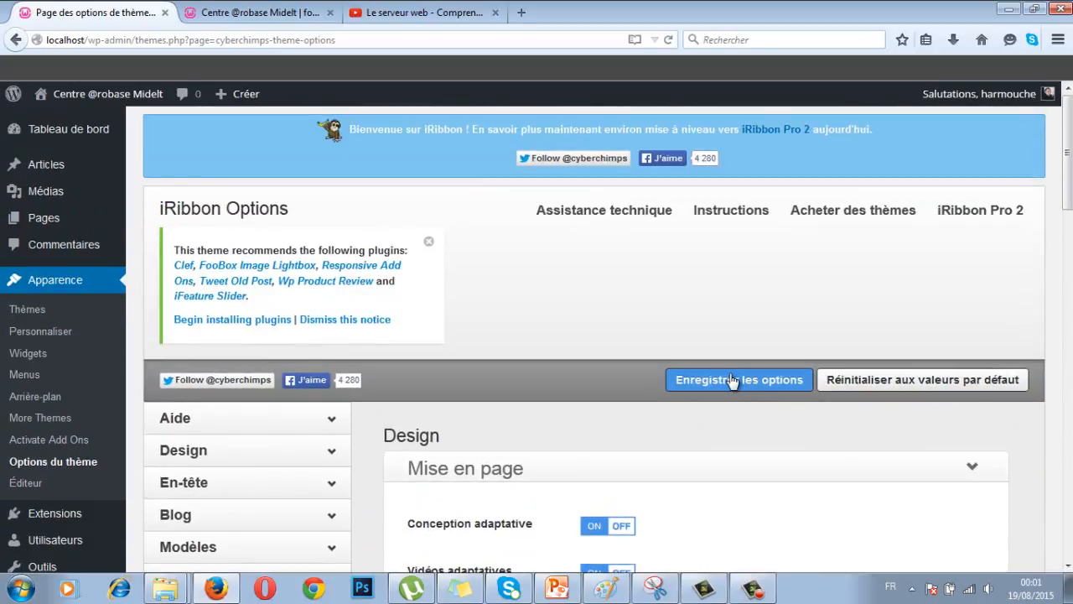
left_click(731, 380)
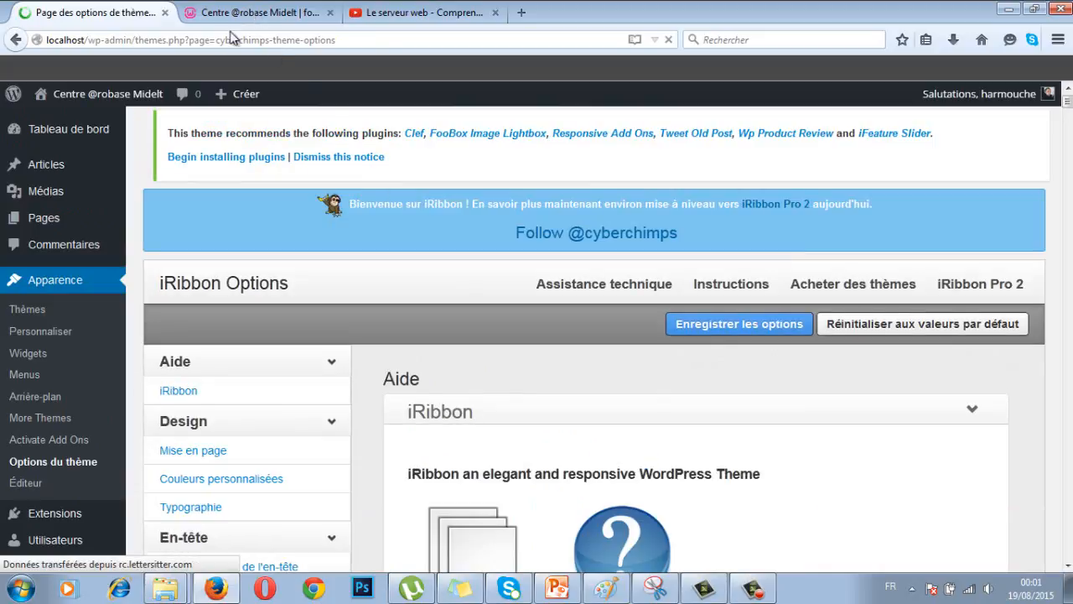
Refresh the site's articles page and check the new text color in the content below the slider.
left_click(243, 13)
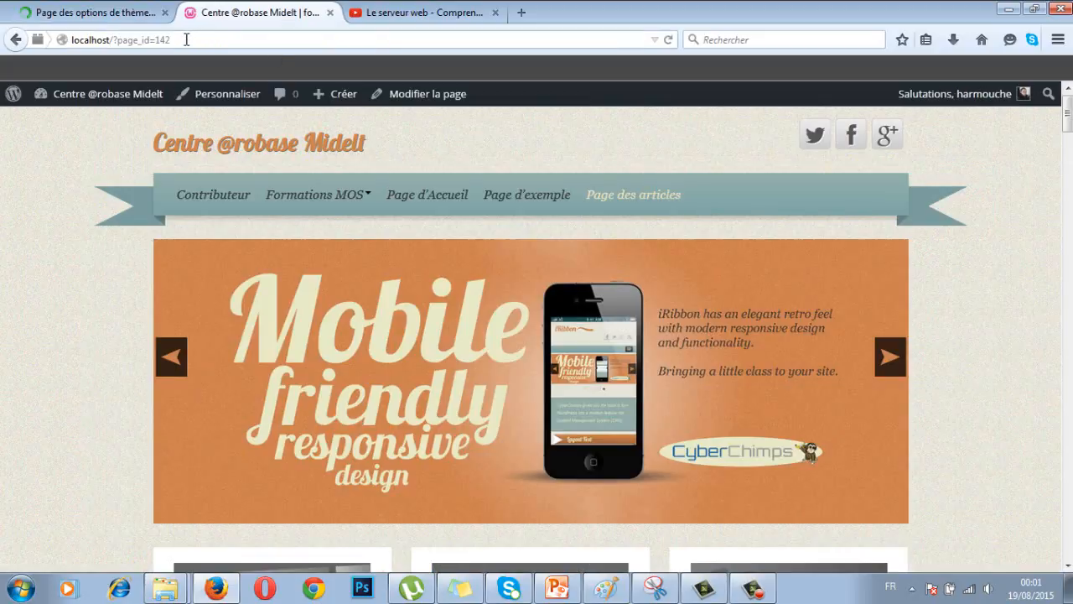
left_click(165, 40)
key("Return")
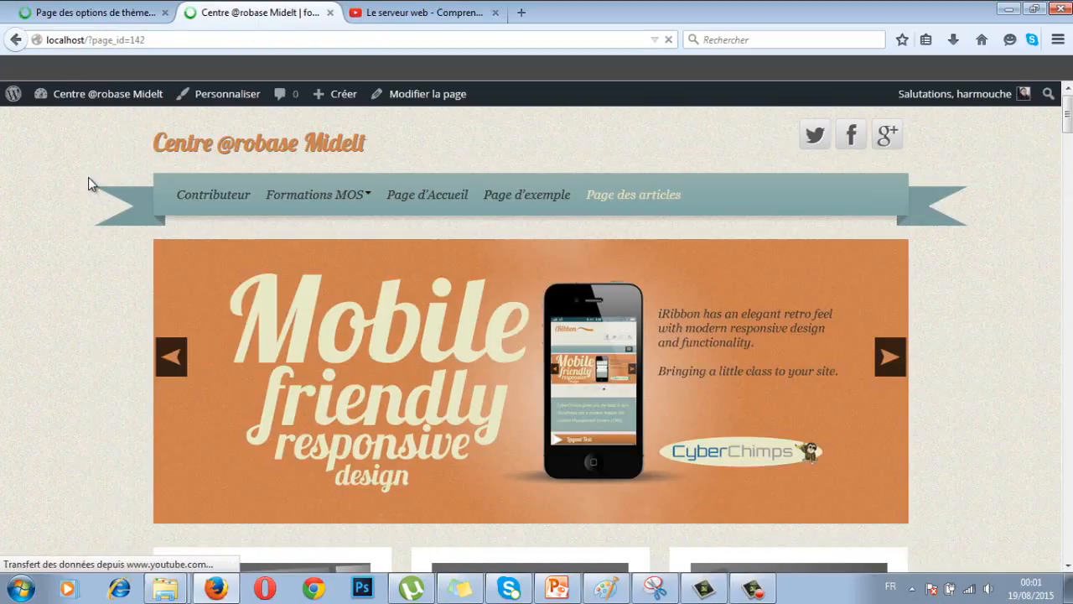
scroll(94, 183, "down", 1)
scroll(94, 183, "down", 5)
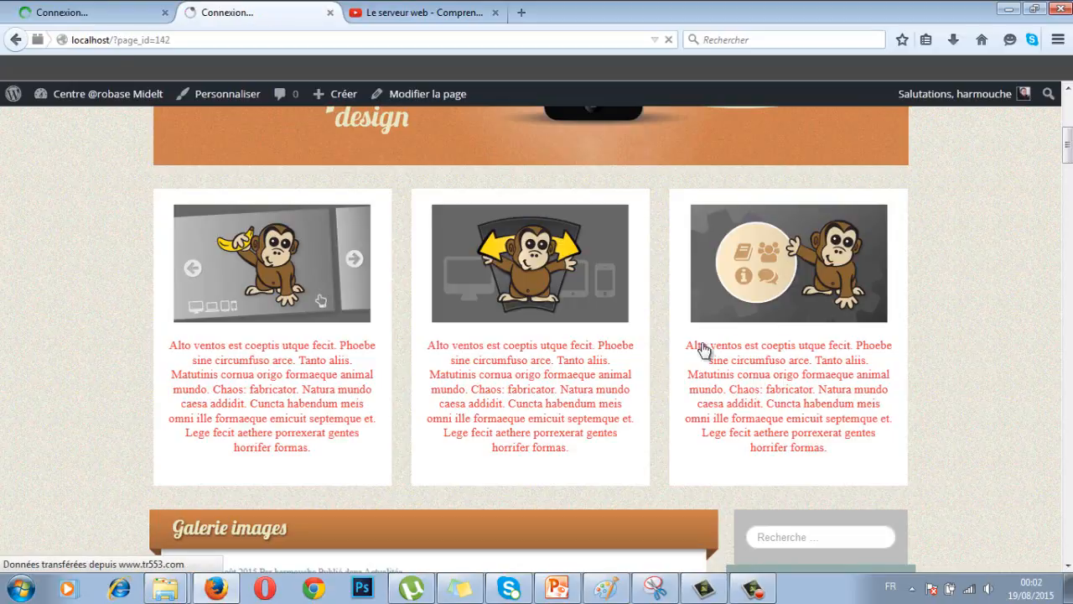
Add the Logo element to the active header elements in the theme's En-tête options, above Logo + Icônes.
left_click(71, 14)
scroll(257, 307, "down", 2)
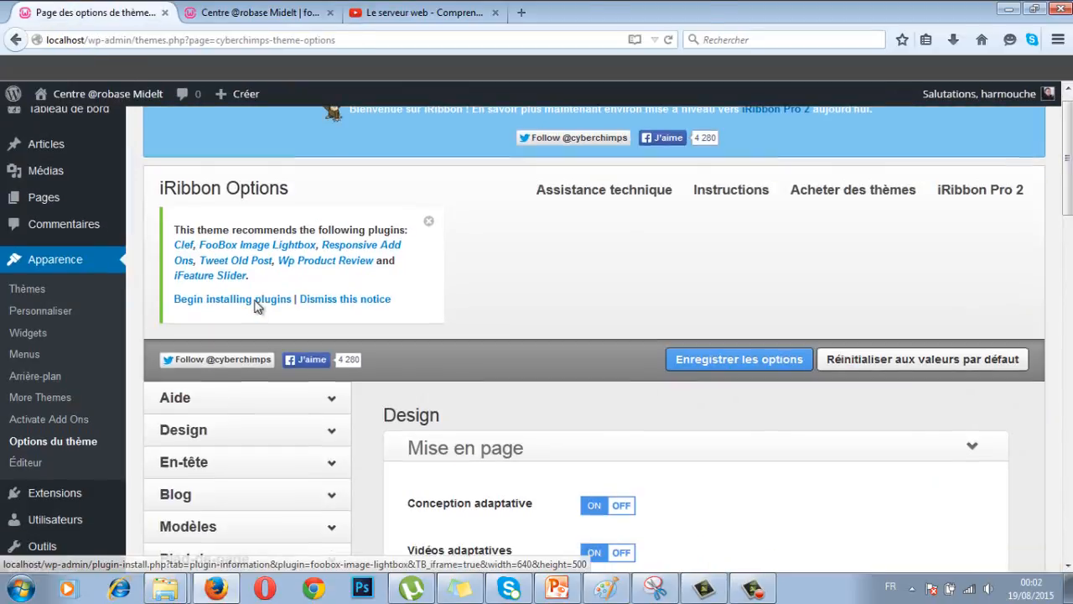
scroll(257, 307, "down", 2)
left_click(216, 314)
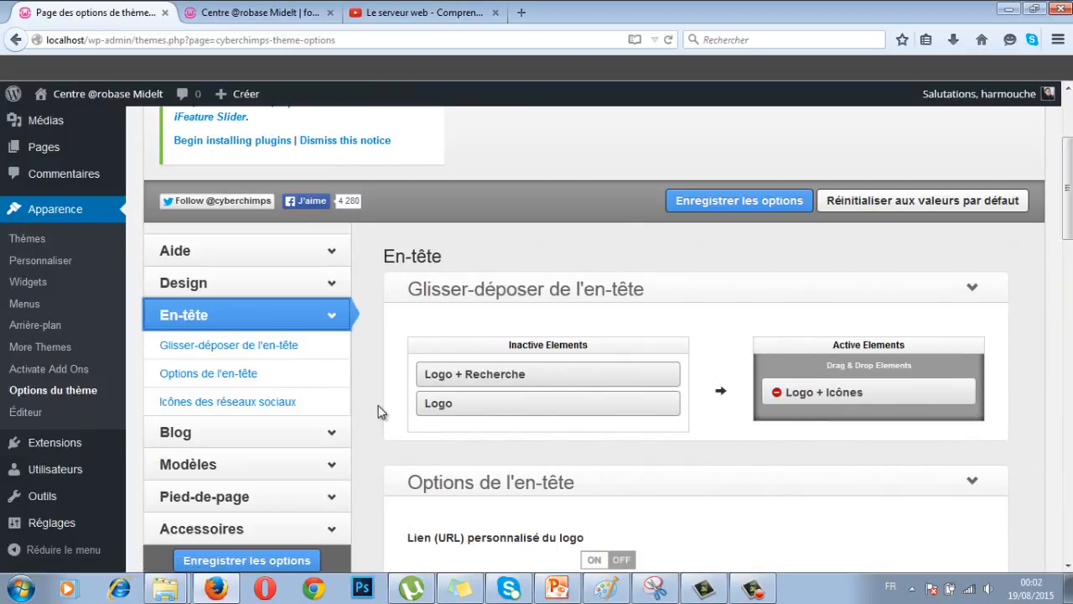
left_click(285, 12)
scroll(463, 291, "up", 5)
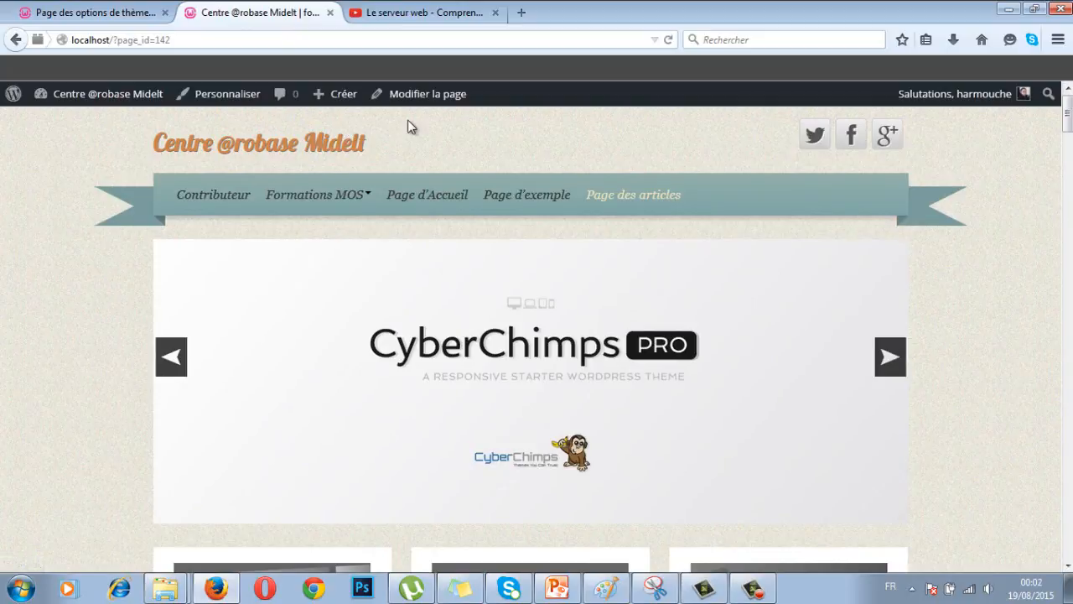
left_click(143, 12)
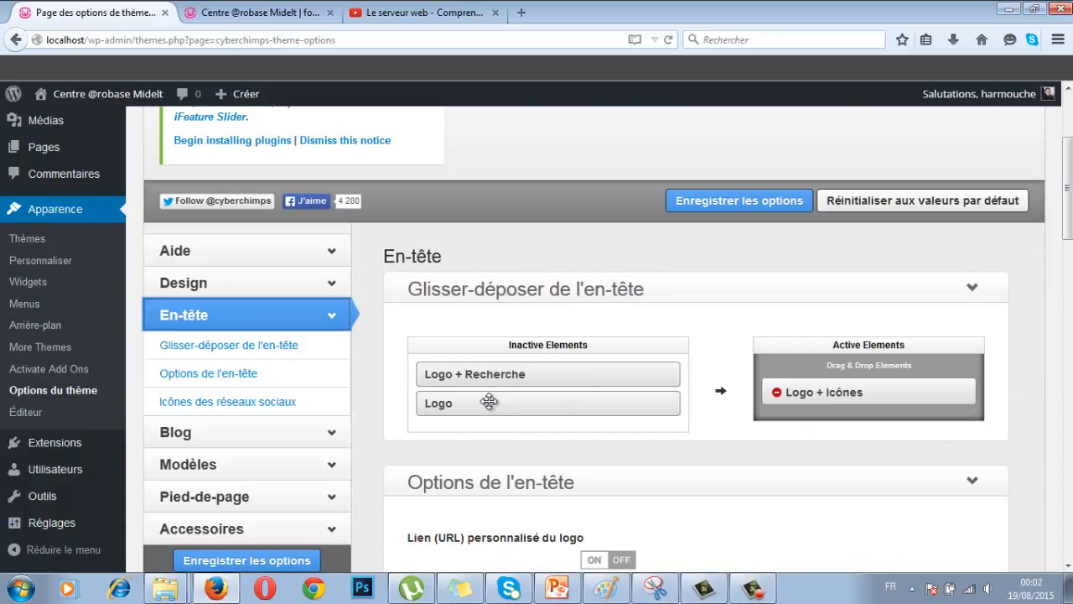
left_click_drag(490, 401, 831, 393)
Enable the custom logo link (Lien (URL) personnalisé du logo) in the header options and bring its web address field into focus.
scroll(555, 424, "down", 5)
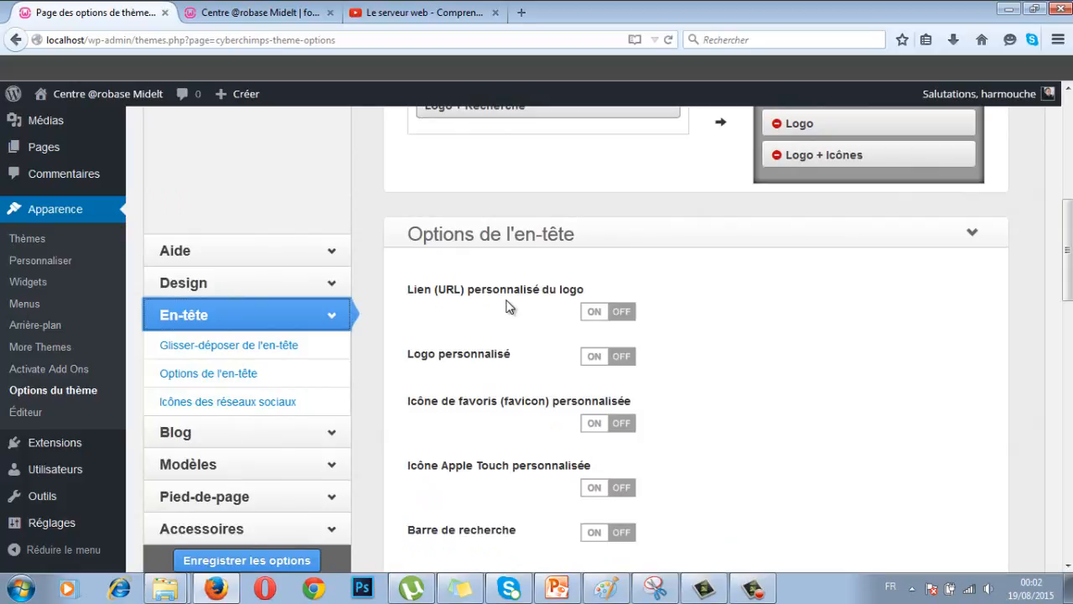
left_click(597, 313)
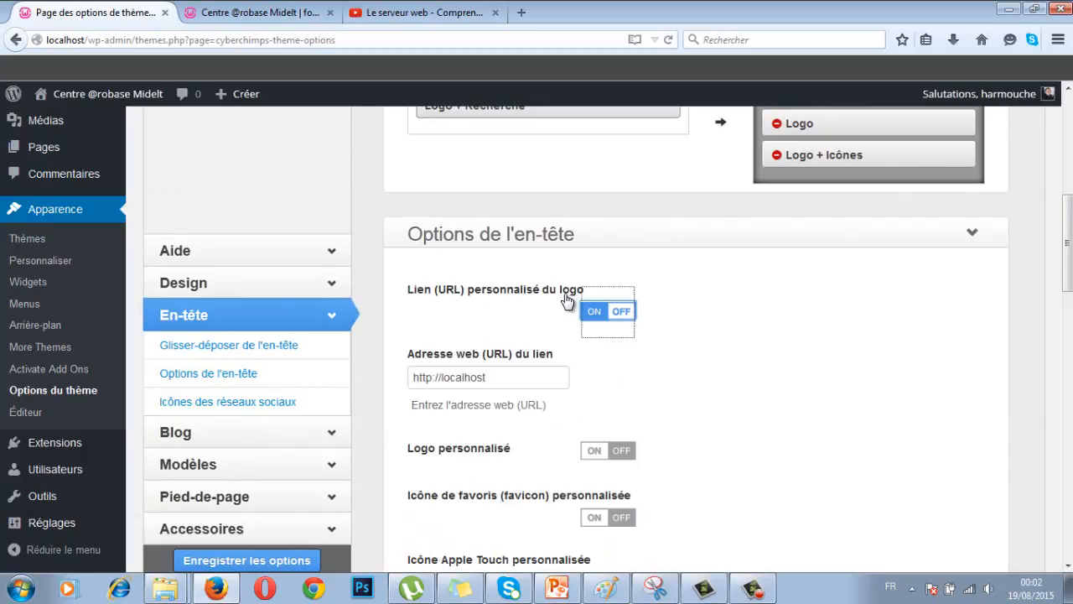
left_click(496, 378)
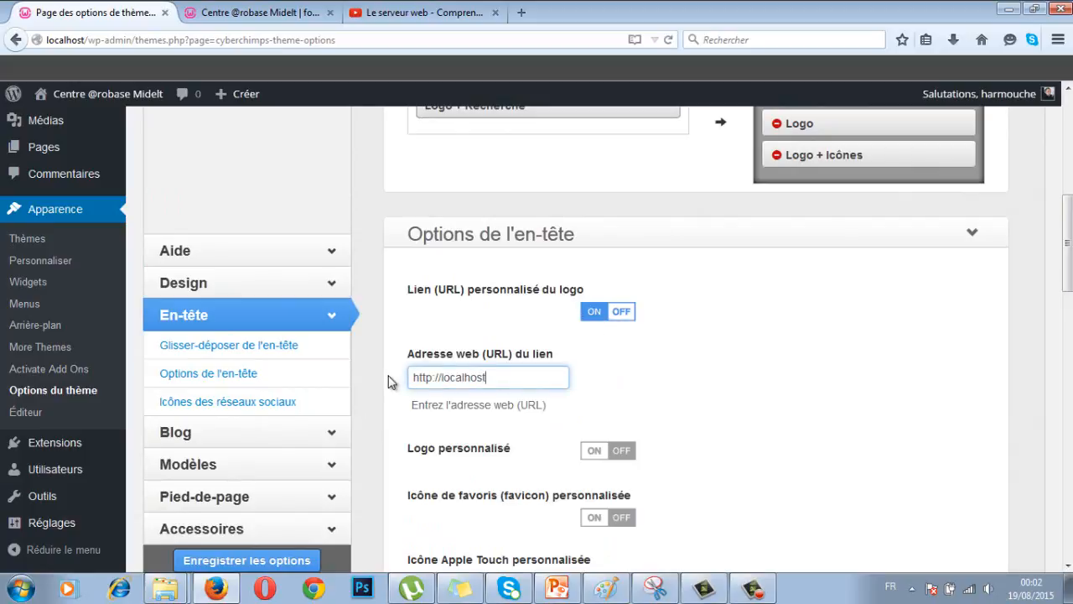
left_click(289, 17)
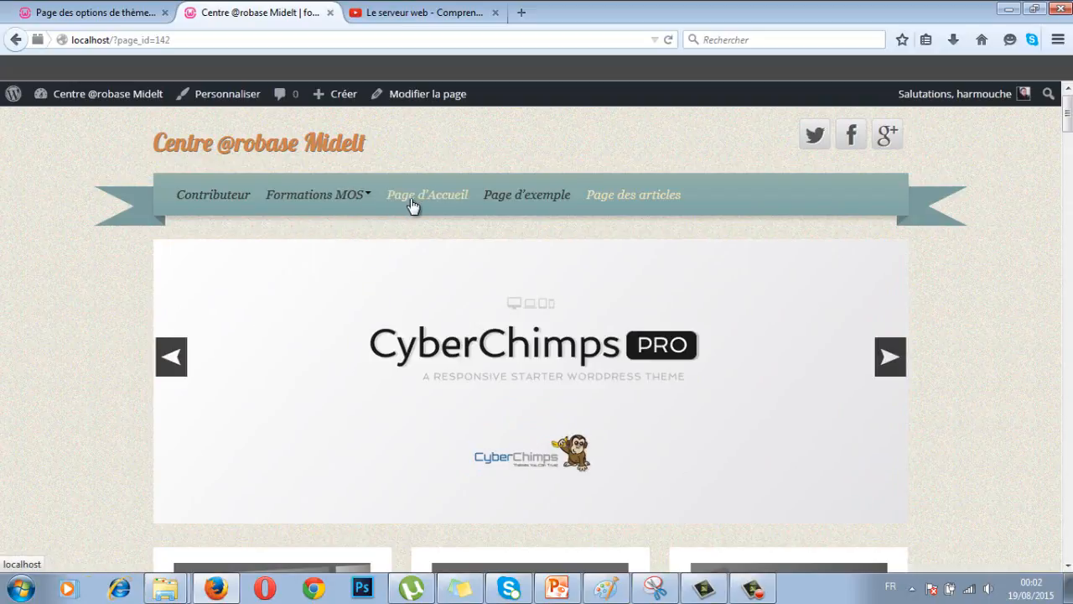
left_click(117, 12)
Enable the custom logo (Logo personnalisé) in the header options and save the theme options.
scroll(455, 254, "down", 2)
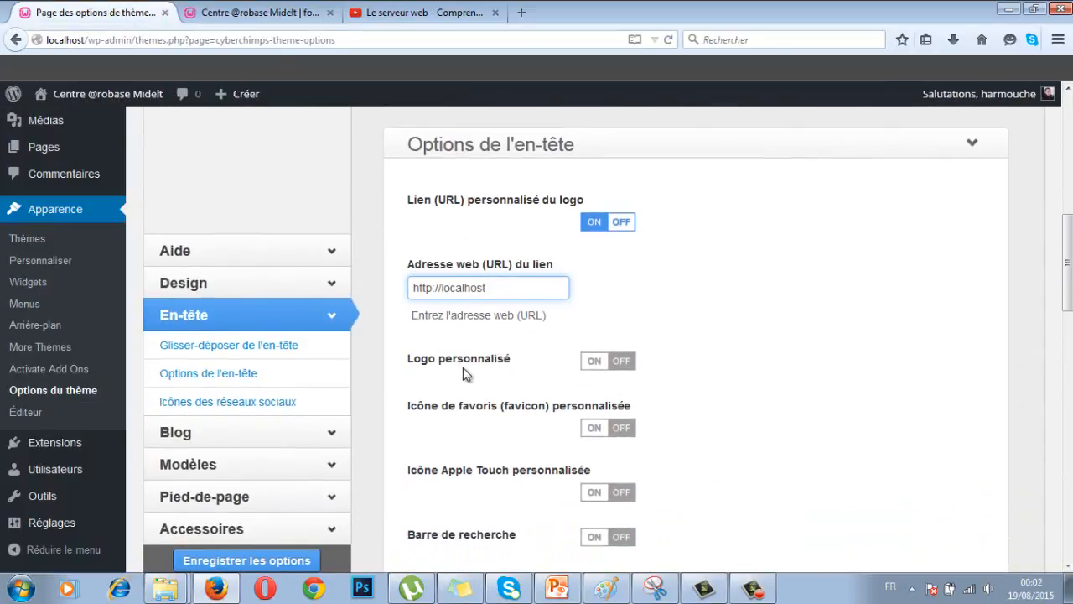
left_click(593, 361)
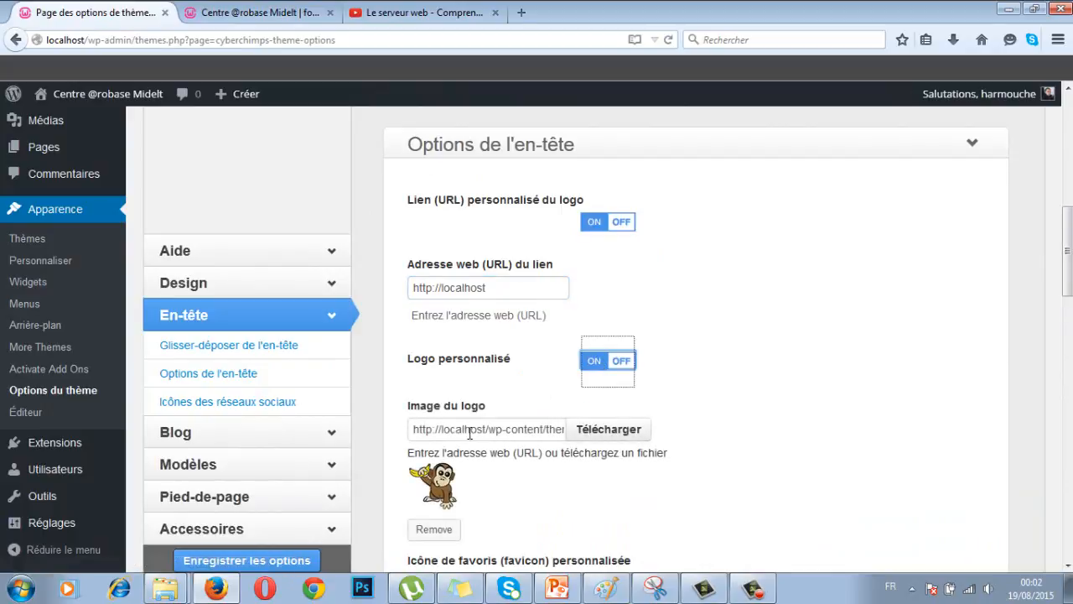
scroll(473, 429, "up", 1)
scroll(484, 448, "up", 1)
scroll(539, 443, "down", 2)
scroll(442, 431, "down", 5)
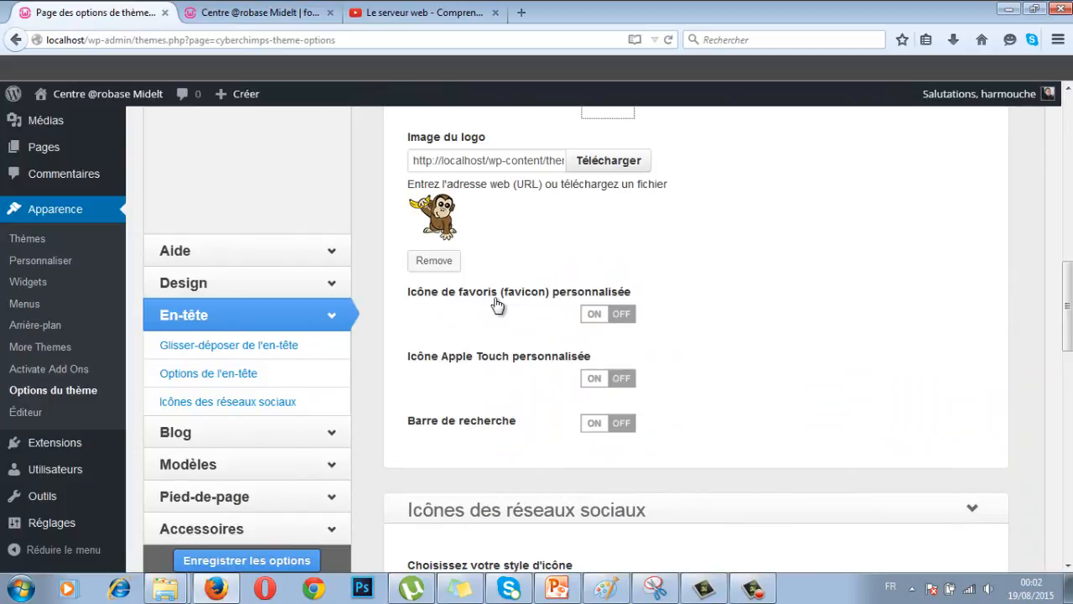
left_click(593, 314)
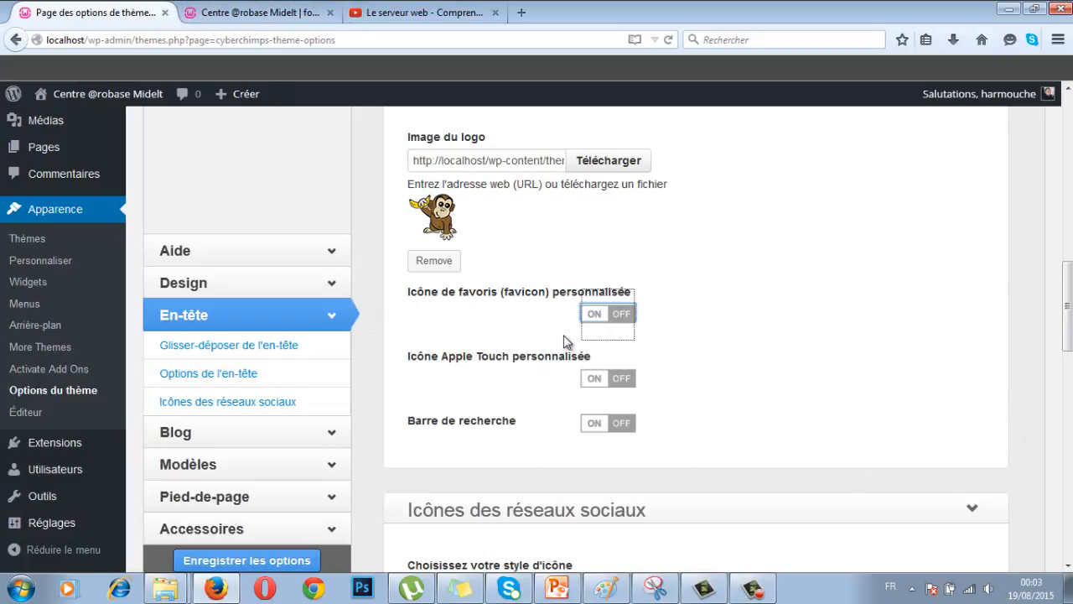
scroll(564, 342, "up", 8)
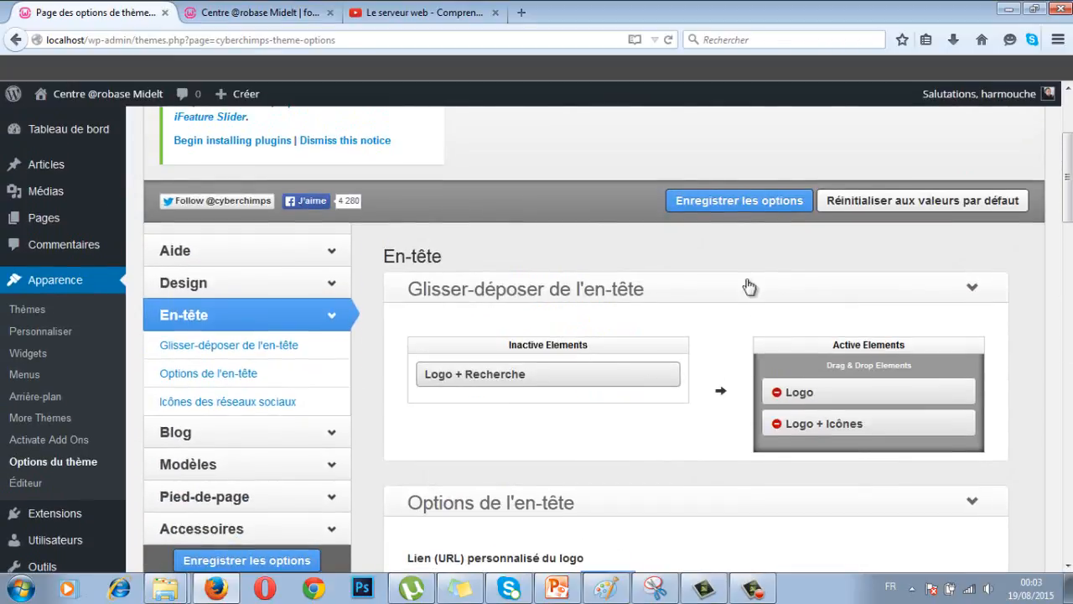
left_click(712, 205)
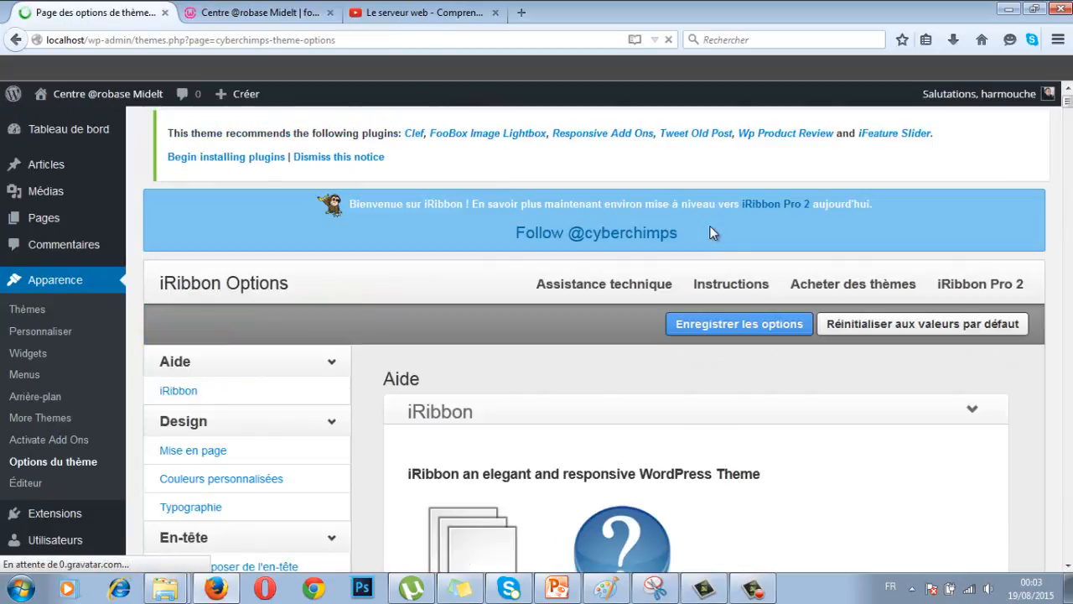
Refresh the site's articles page to check the header with the custom logo.
left_click(281, 15)
left_click(189, 40)
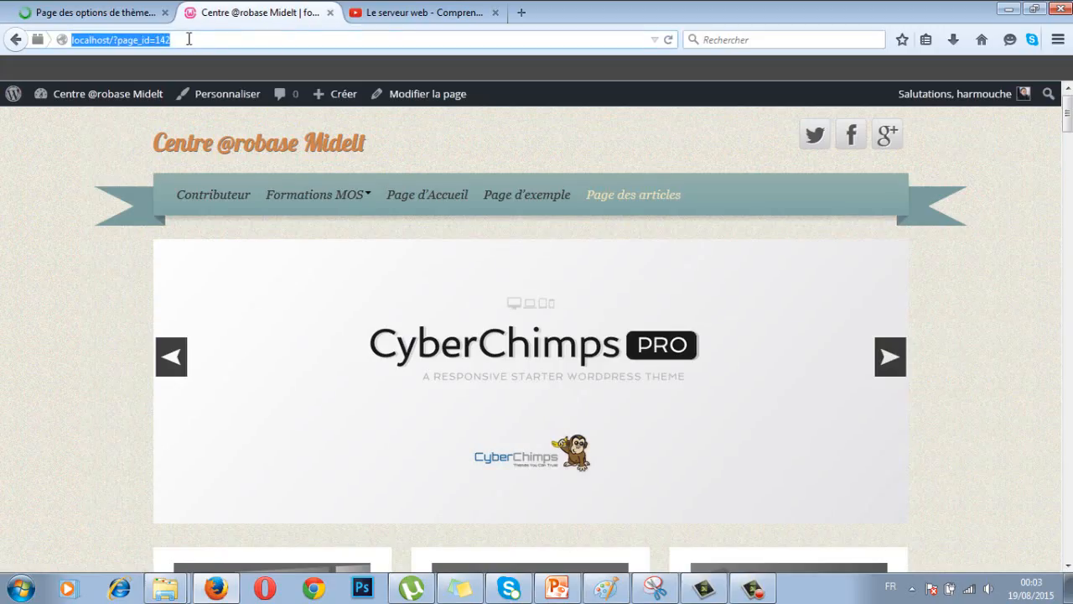
key("Return")
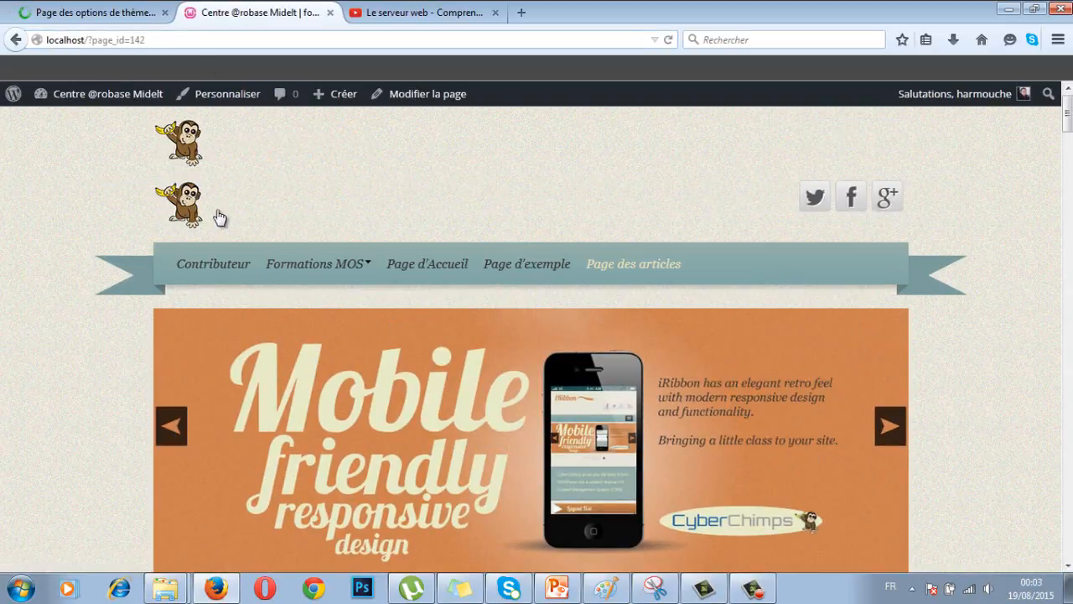
Turn off the custom logo (Logo personnalisé) in the theme's header options.
left_click(125, 13)
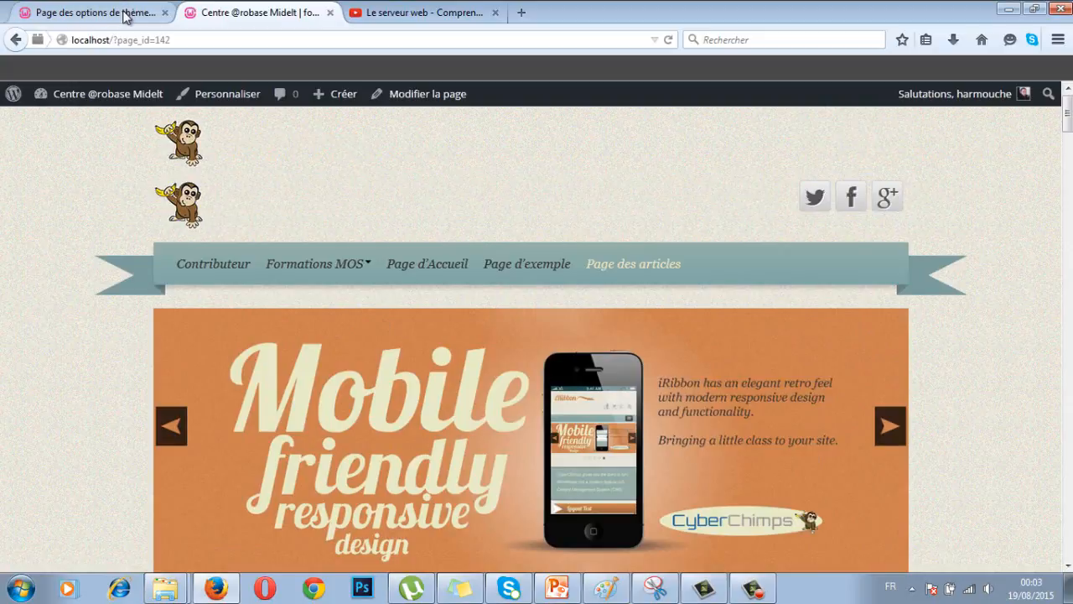
scroll(485, 329, "down", 5)
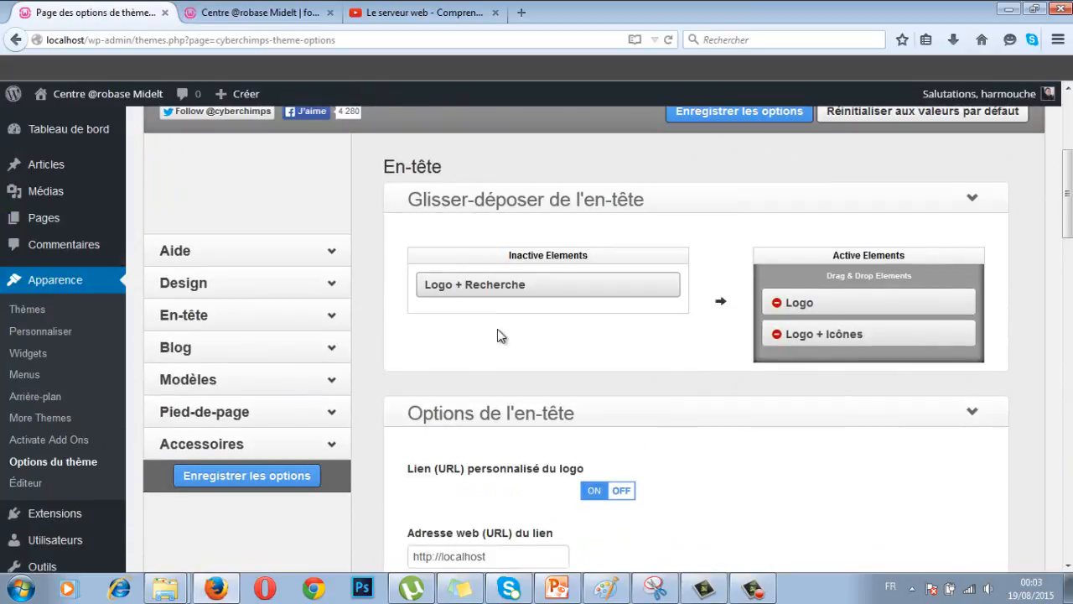
scroll(498, 335, "down", 5)
left_click(592, 363)
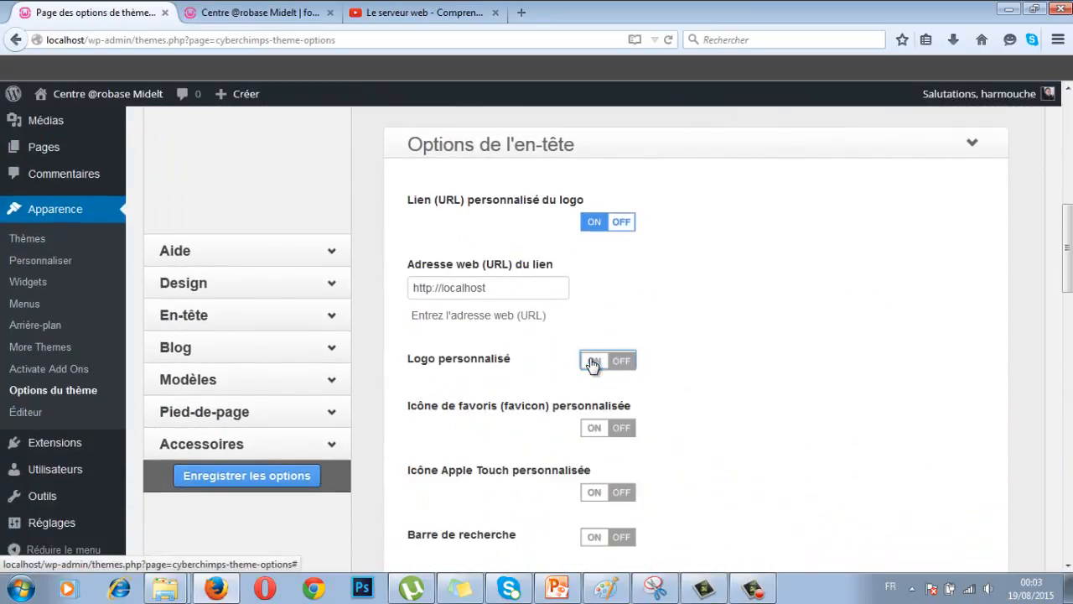
Choose the colored square icon style for the social network icons (Icônes des réseaux sociaux).
scroll(491, 371, "down", 1)
scroll(492, 375, "down", 5)
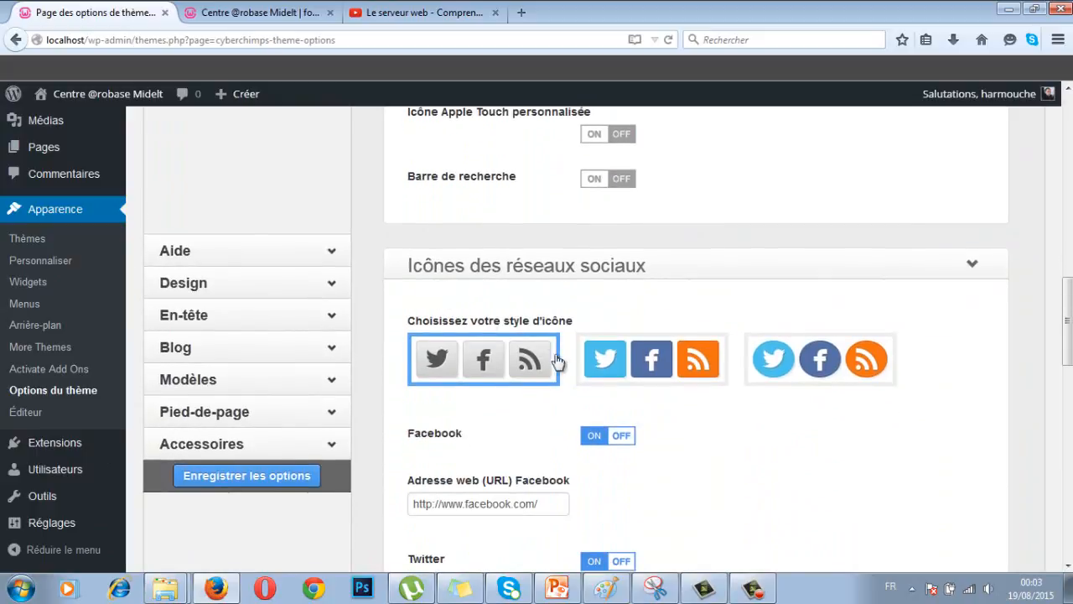
scroll(541, 315, "down", 2)
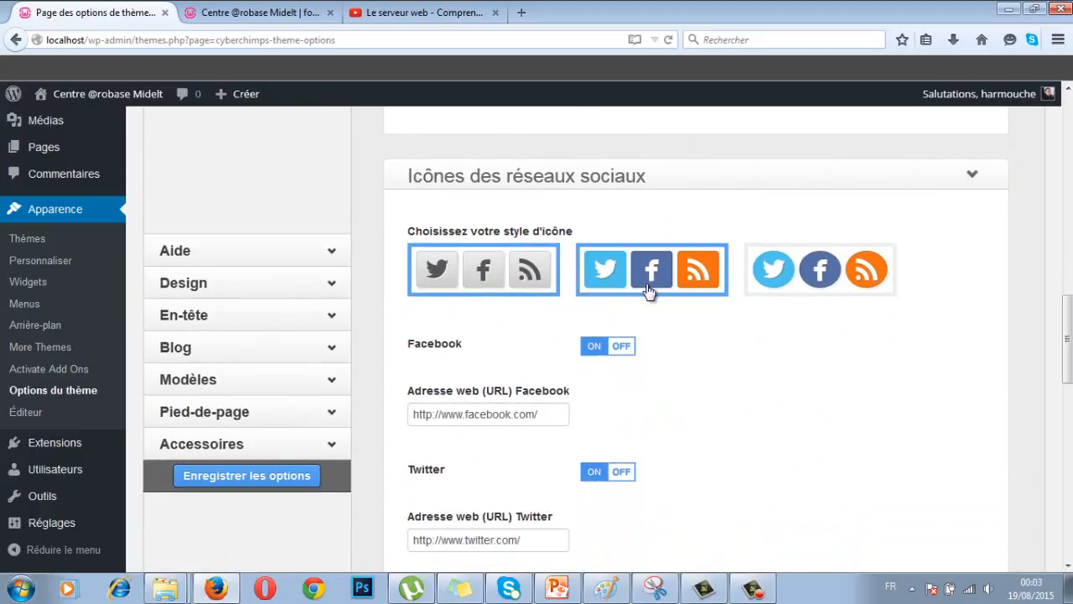
left_click(619, 275)
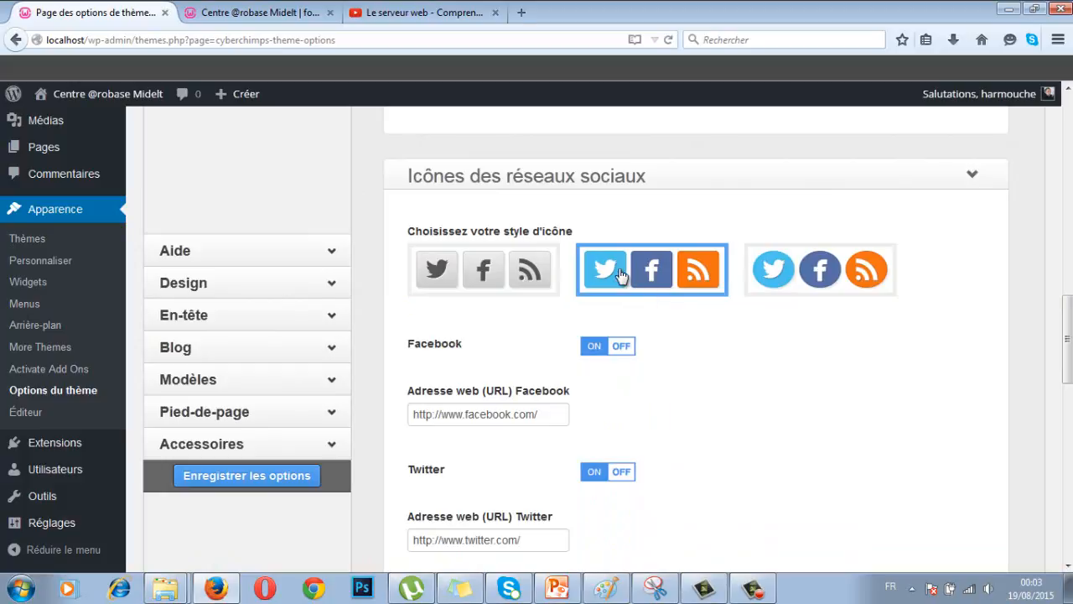
Turn on the YouTube icon in the social network icon settings (Icônes des réseaux sociaux).
scroll(613, 282, "down", 4)
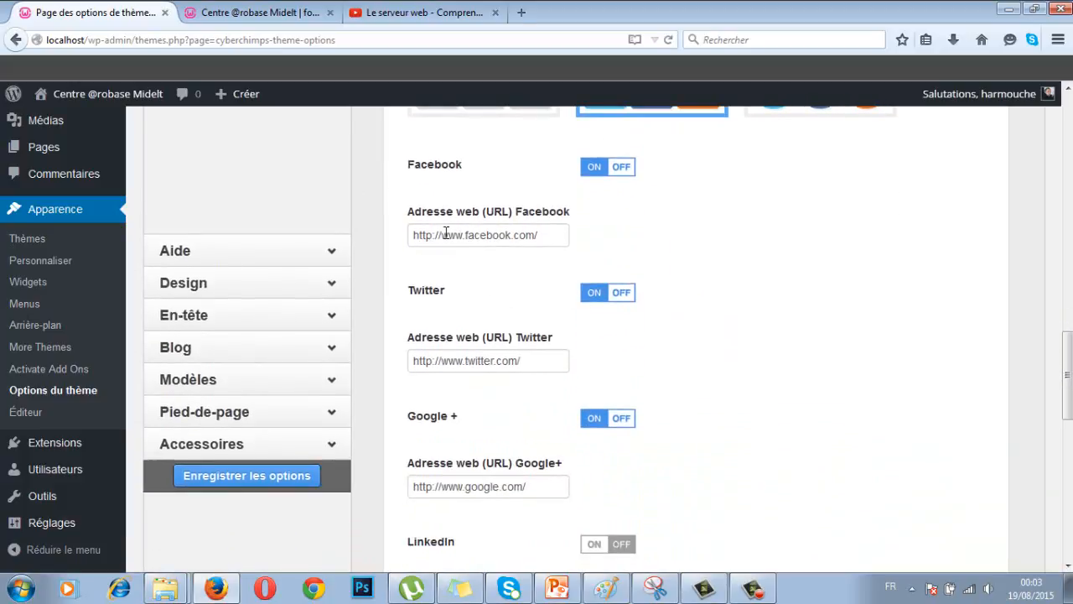
left_click(545, 233)
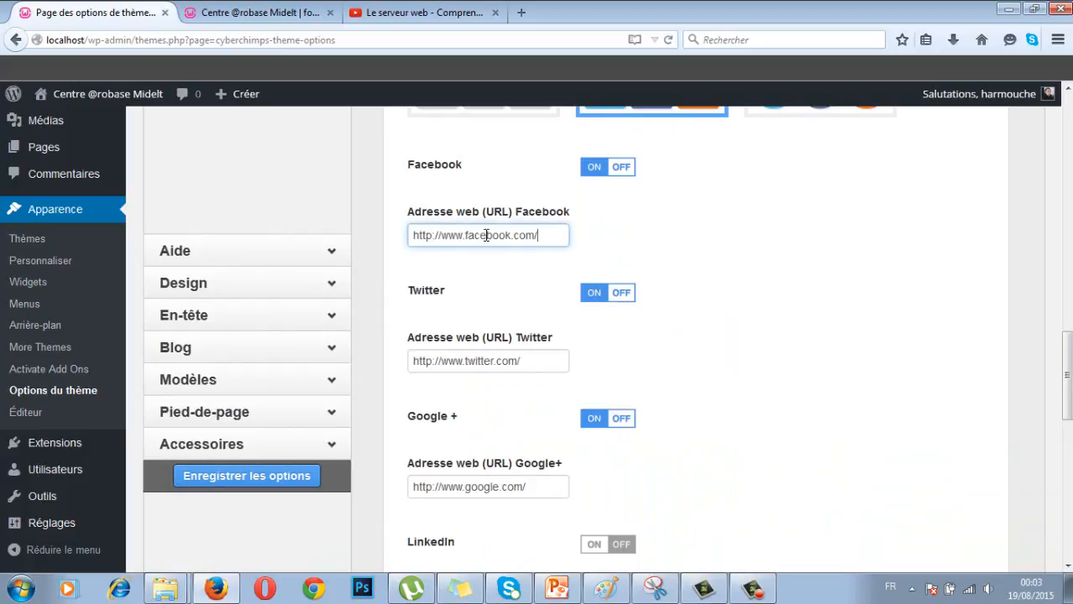
scroll(550, 447, "down", 5)
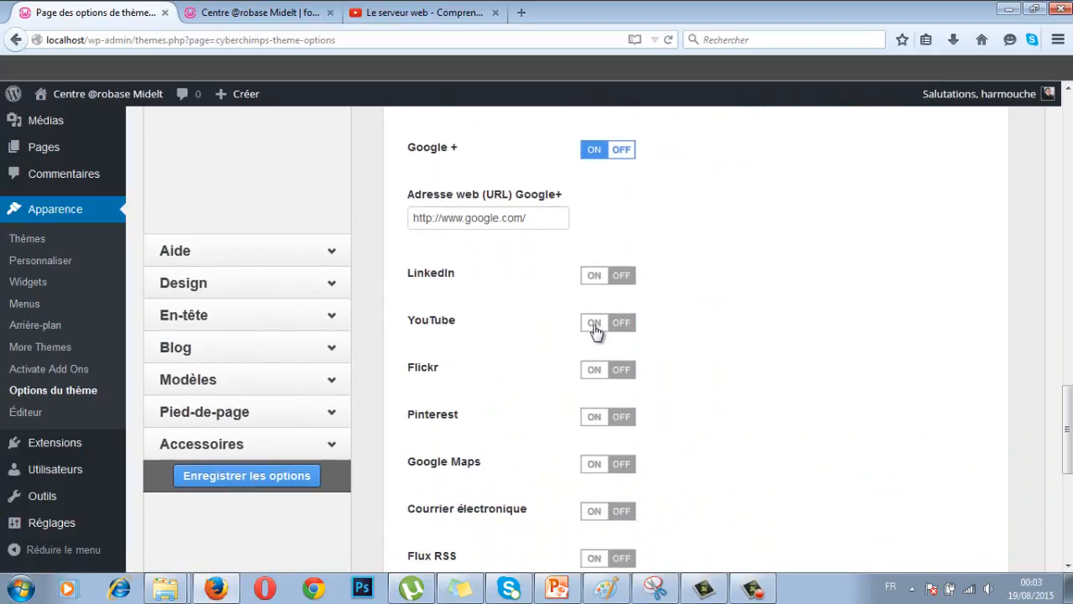
left_click(595, 327)
Turn on the Instagram social network icon and save the theme options.
scroll(533, 332, "down", 3)
scroll(533, 334, "down", 3)
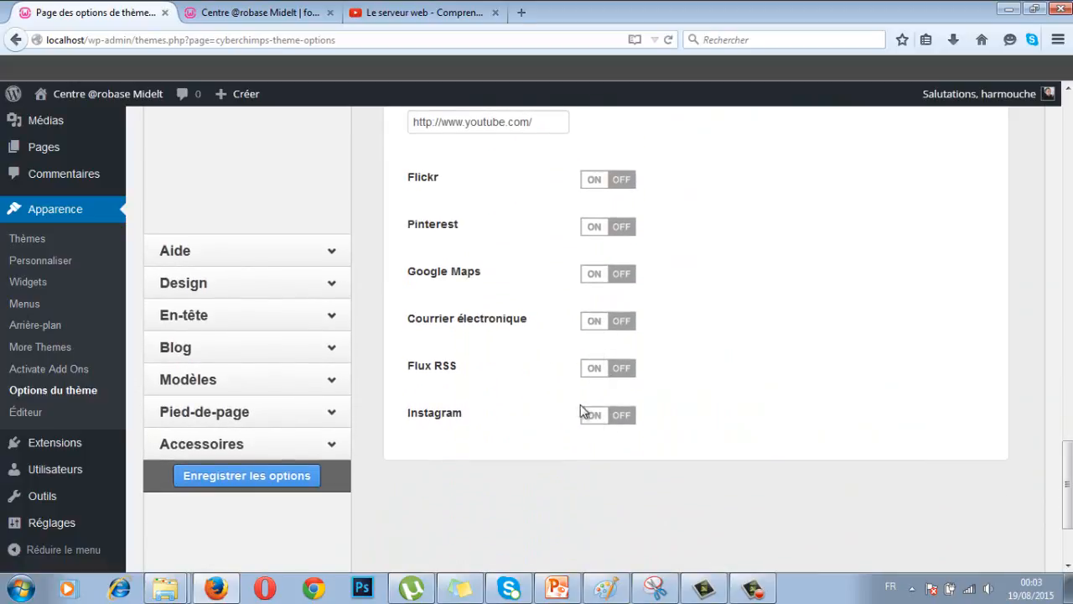
left_click(591, 414)
scroll(569, 318, "down", 2)
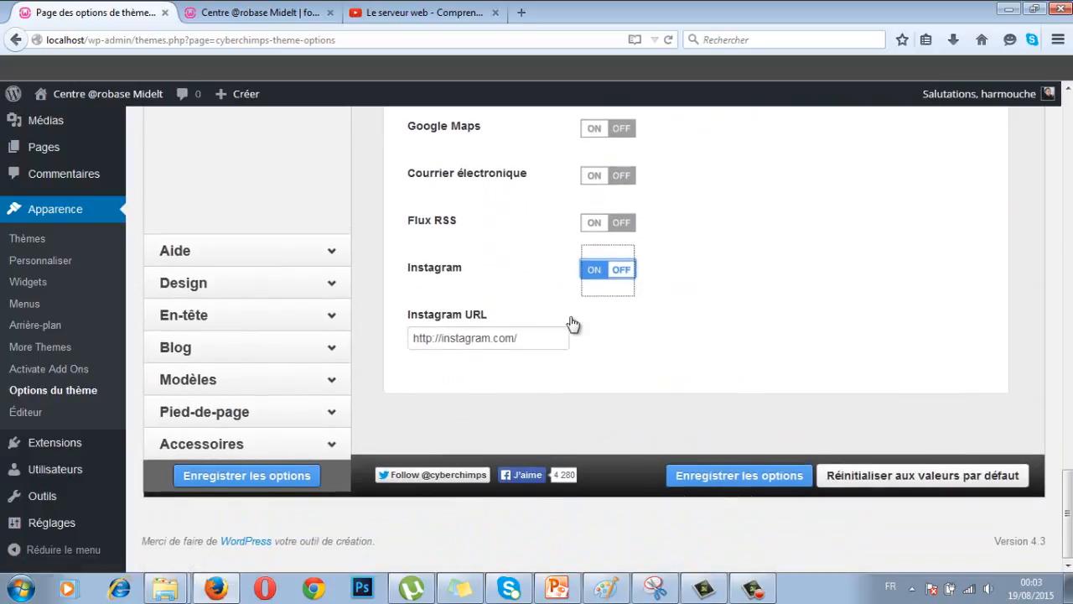
scroll(566, 317, "up", 15)
scroll(565, 327, "up", 3)
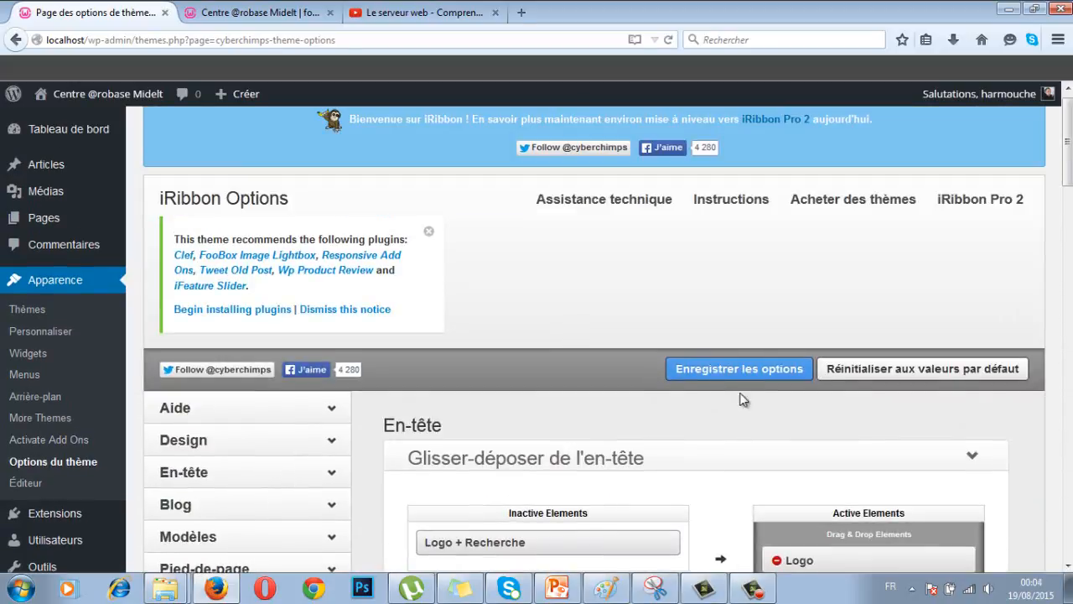
left_click(709, 370)
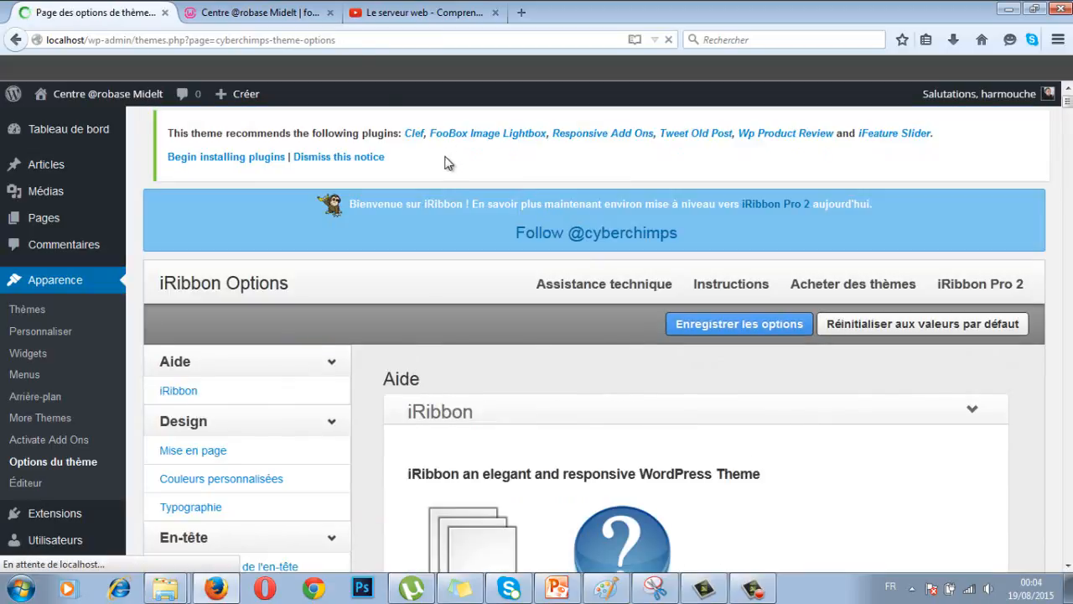
Reload the site's articles page and check the social network icons in the header.
left_click(283, 14)
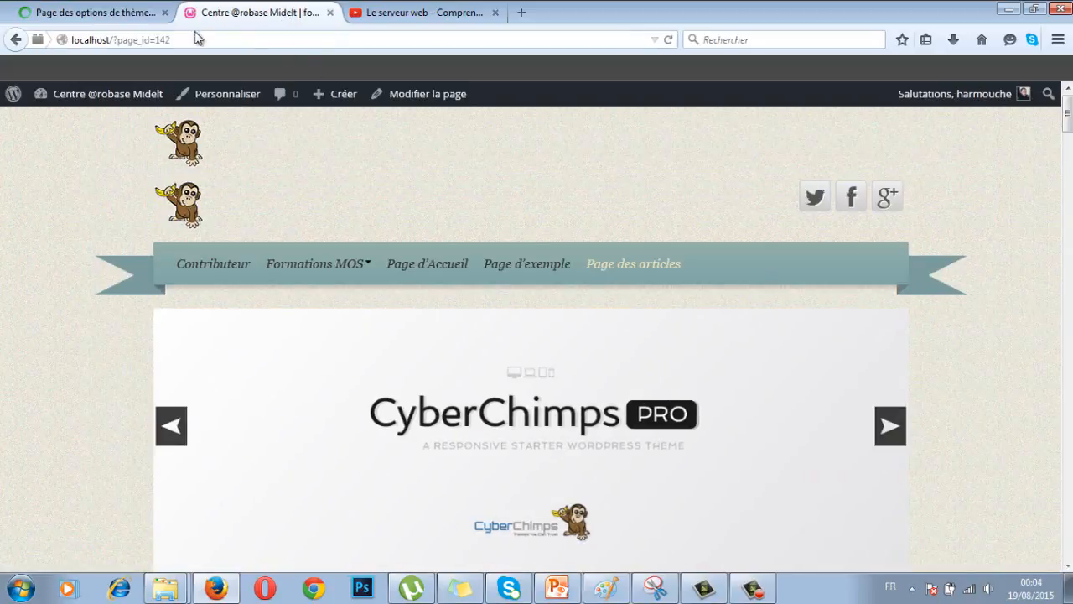
left_click(165, 39)
key("Return")
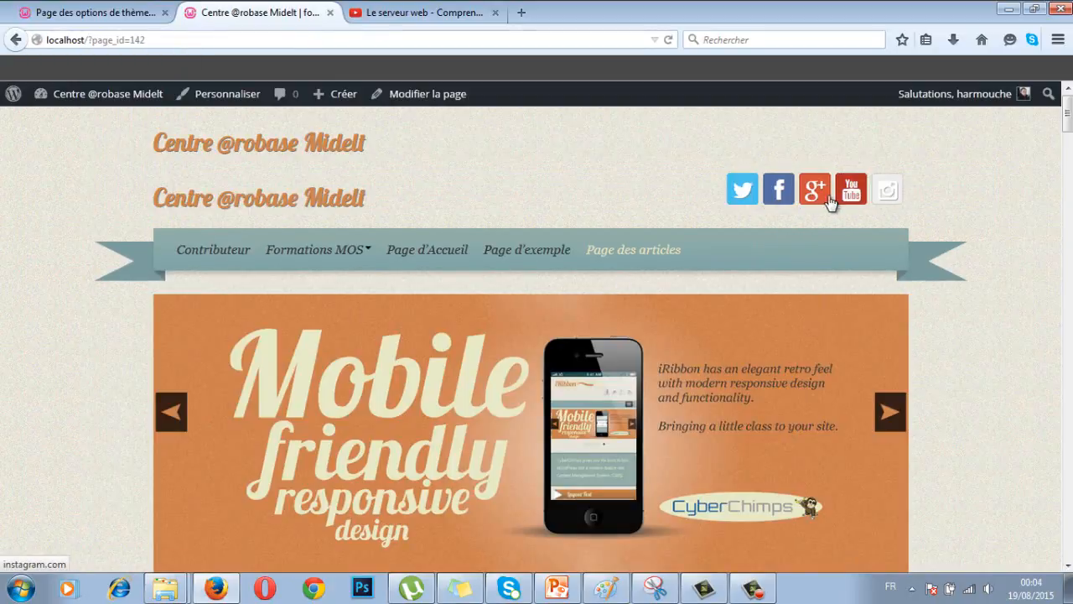
left_click(744, 191)
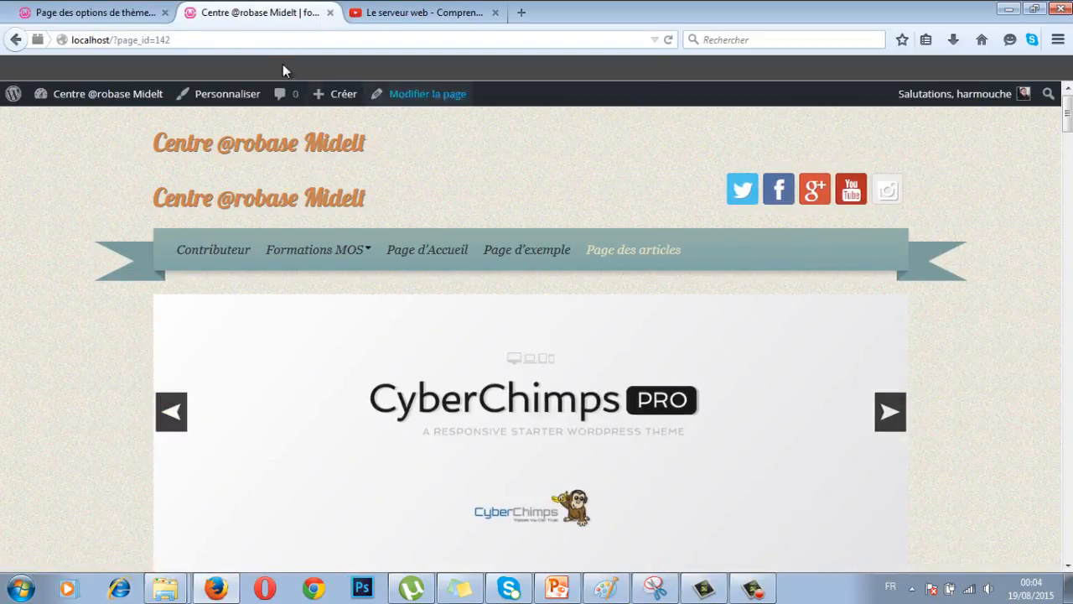
Move the Logo + Icônes header element from the active elements to the inactive ones.
left_click(128, 12)
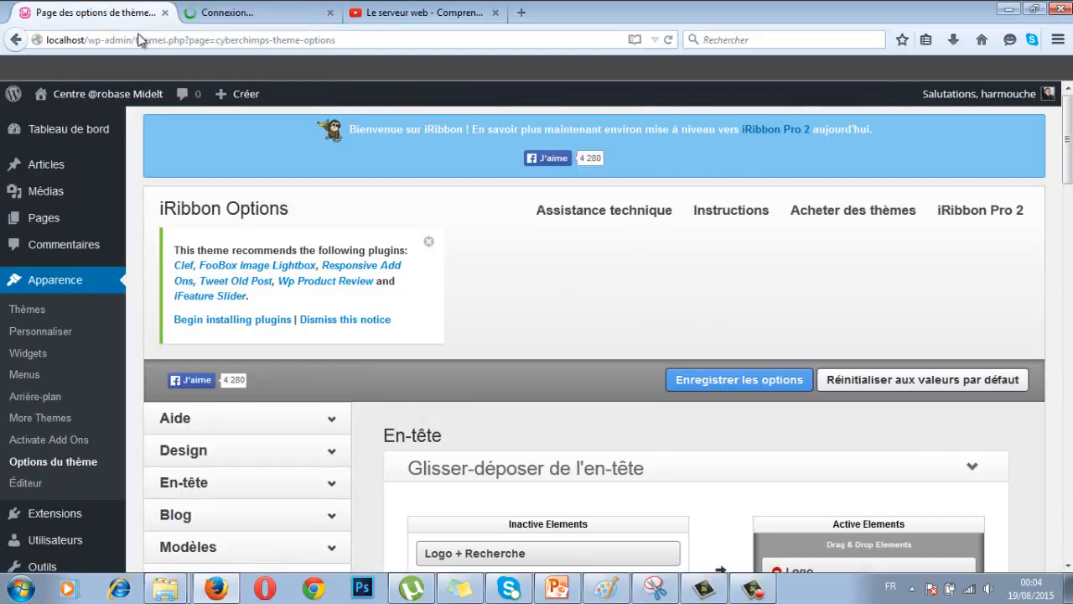
scroll(497, 292, "down", 5)
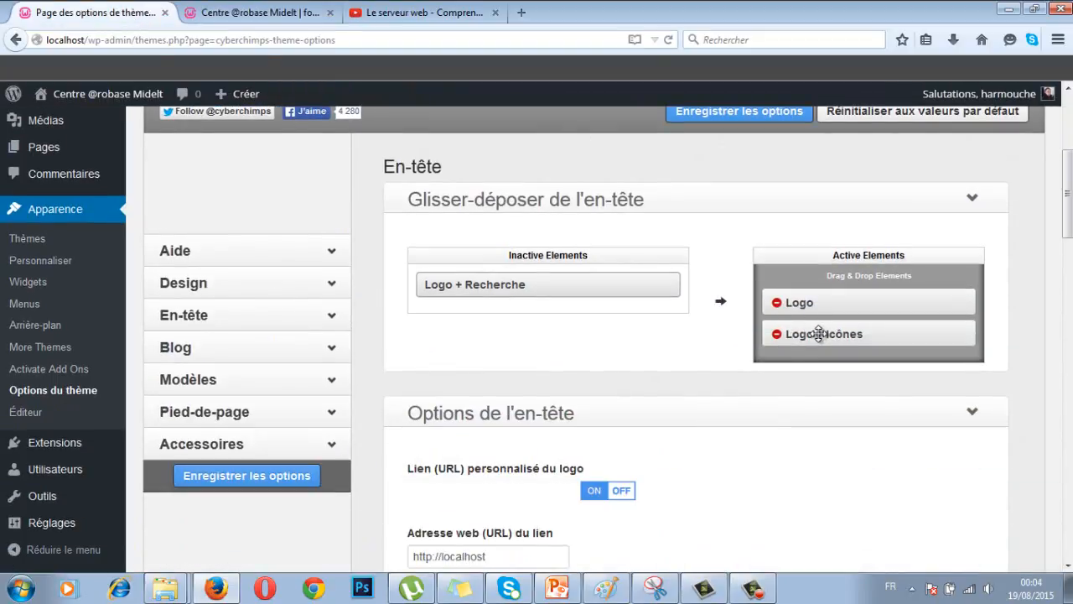
left_click_drag(818, 334, 486, 340)
left_click_drag(814, 328, 498, 312)
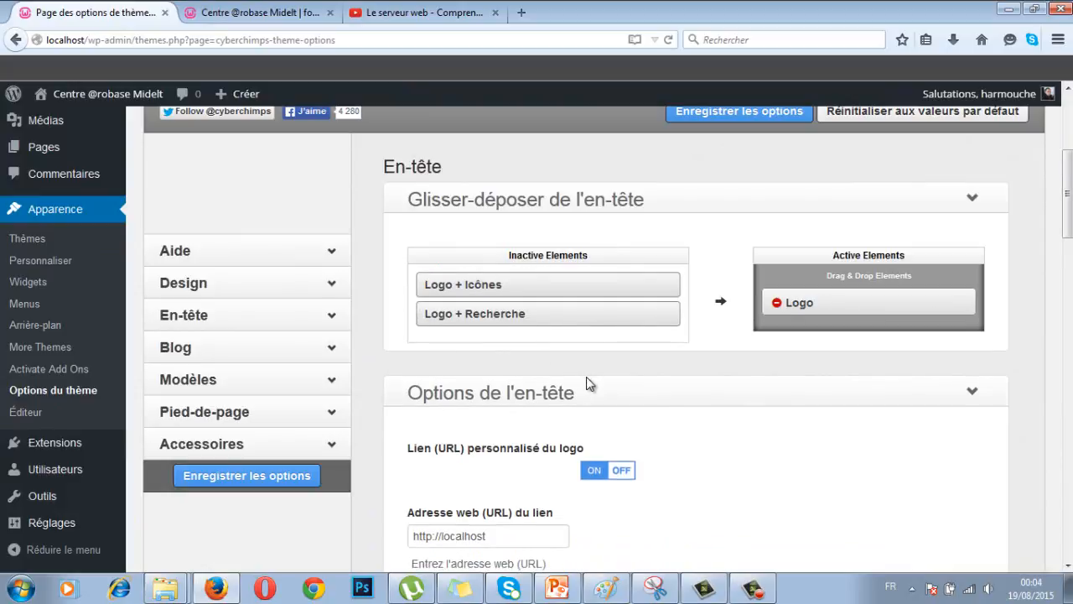
Choose the full-width layout without a sidebar in the theme's Blog options.
scroll(591, 387, "down", 5)
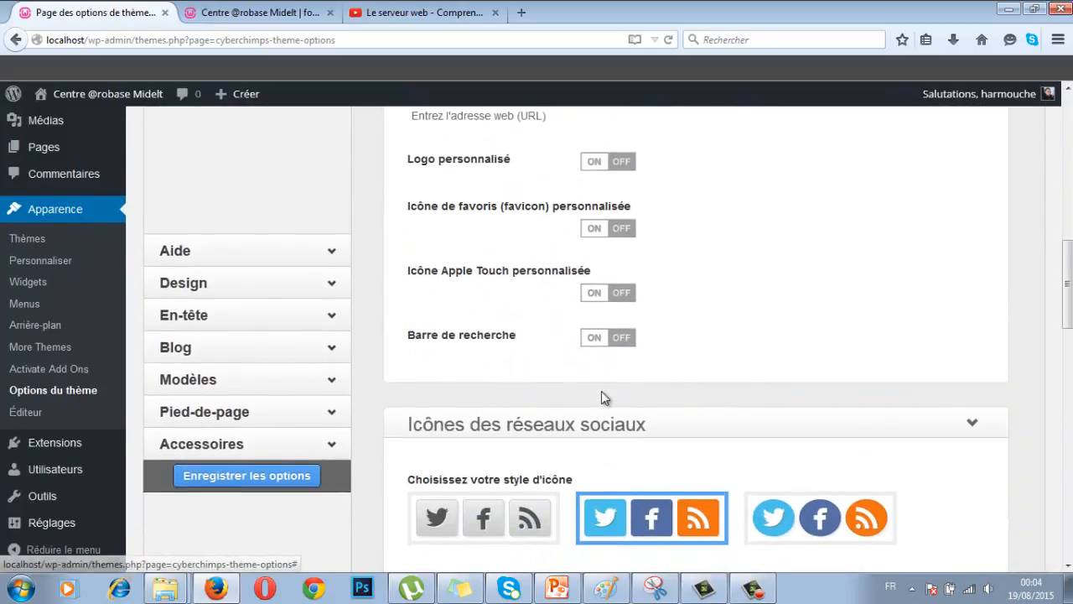
scroll(602, 391, "down", 4)
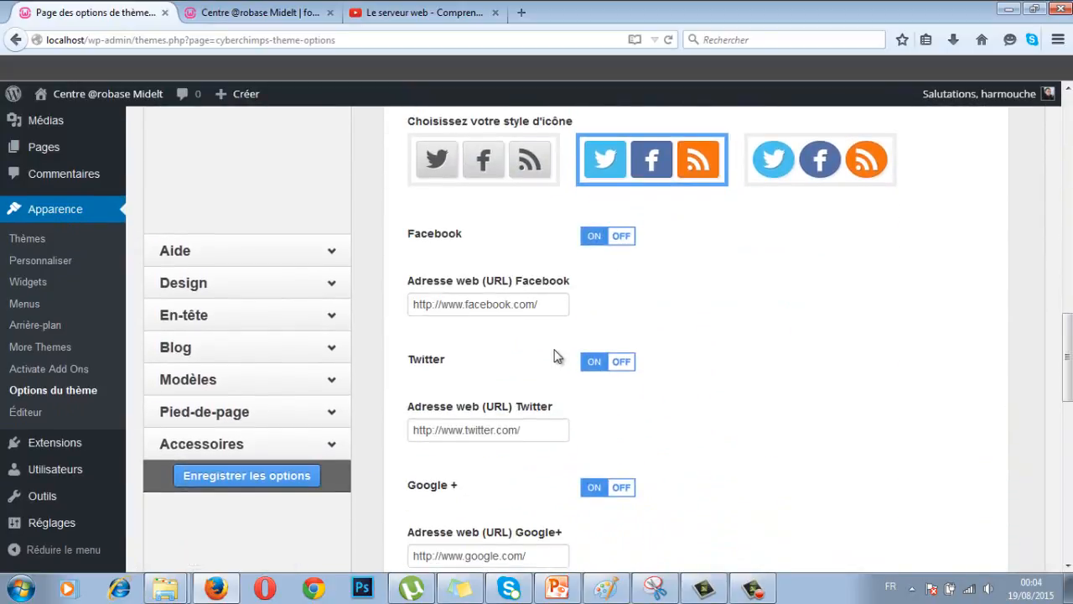
left_click(293, 349)
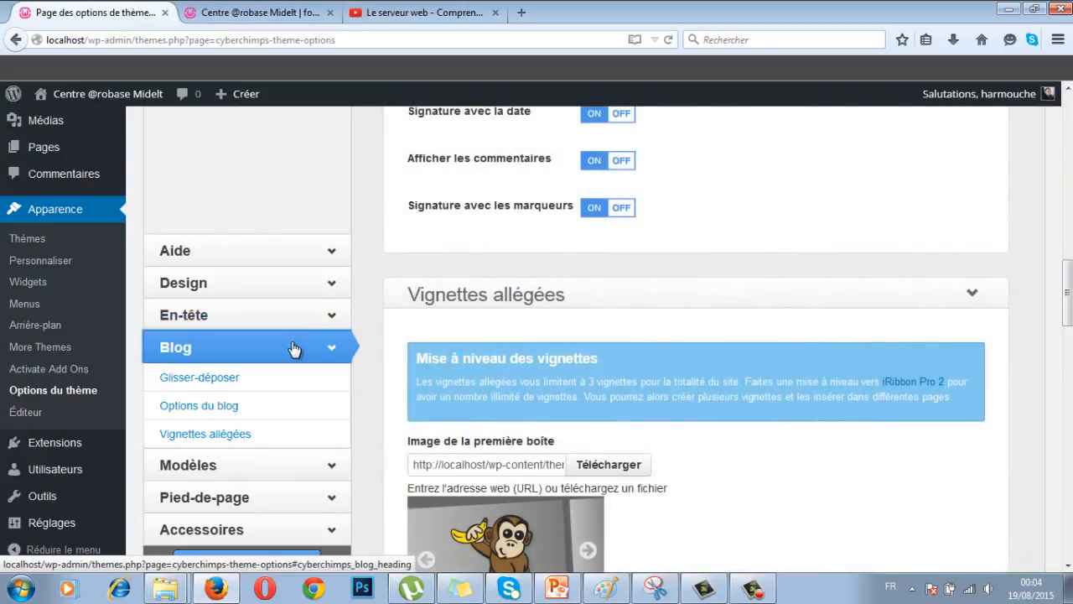
scroll(296, 341, "up", 5)
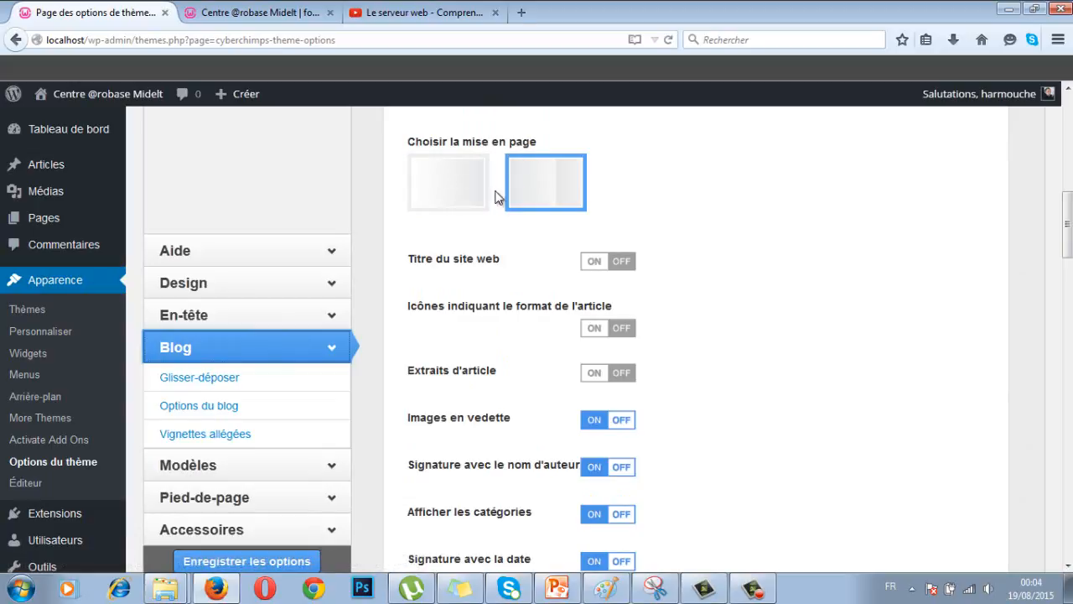
left_click(454, 184)
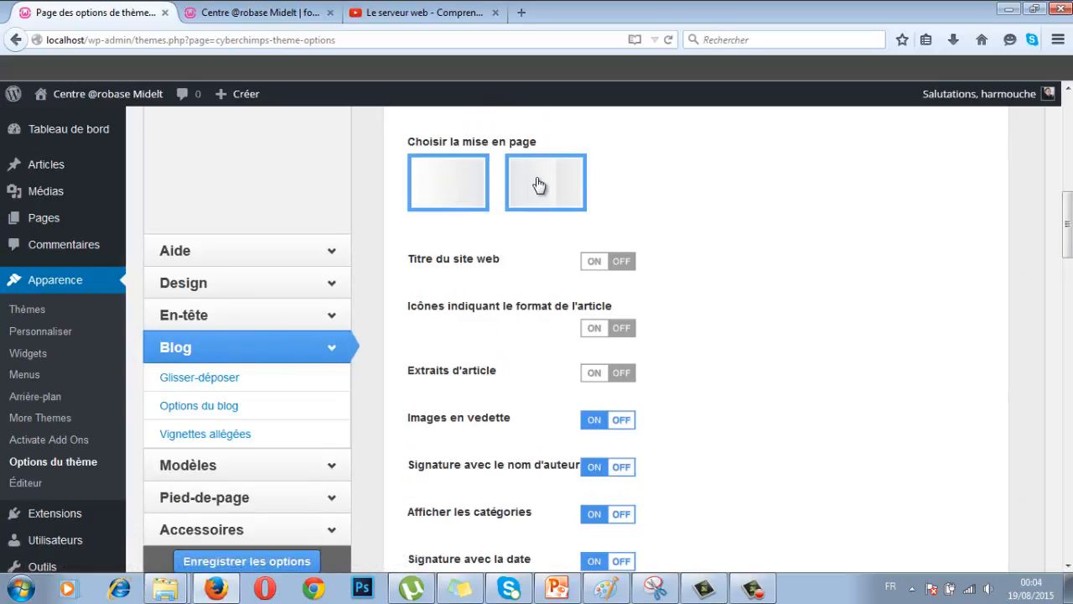
left_click(541, 186)
left_click(452, 183)
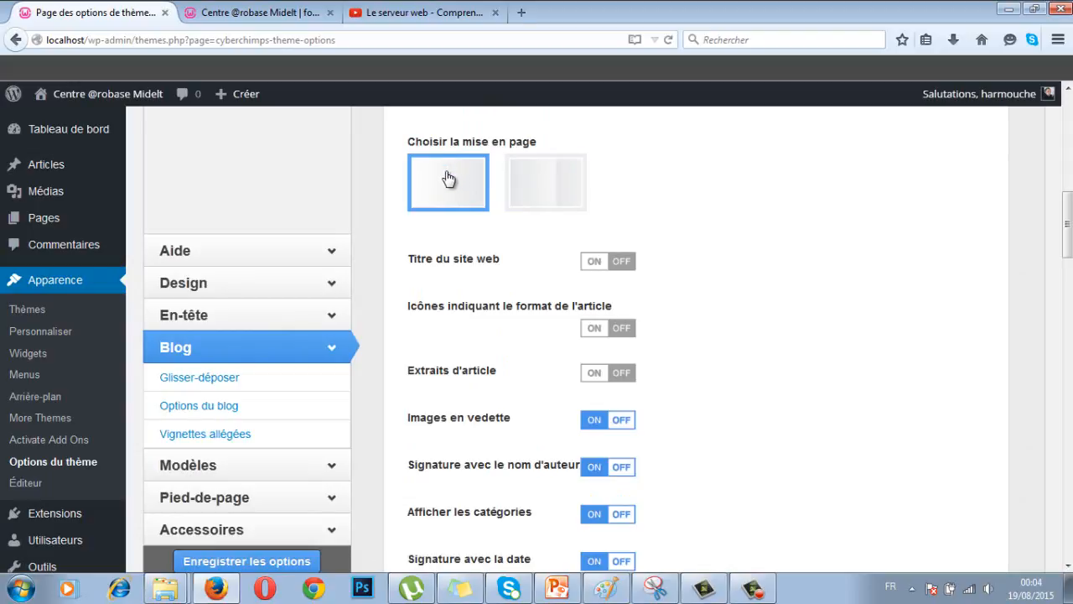
left_click(592, 262)
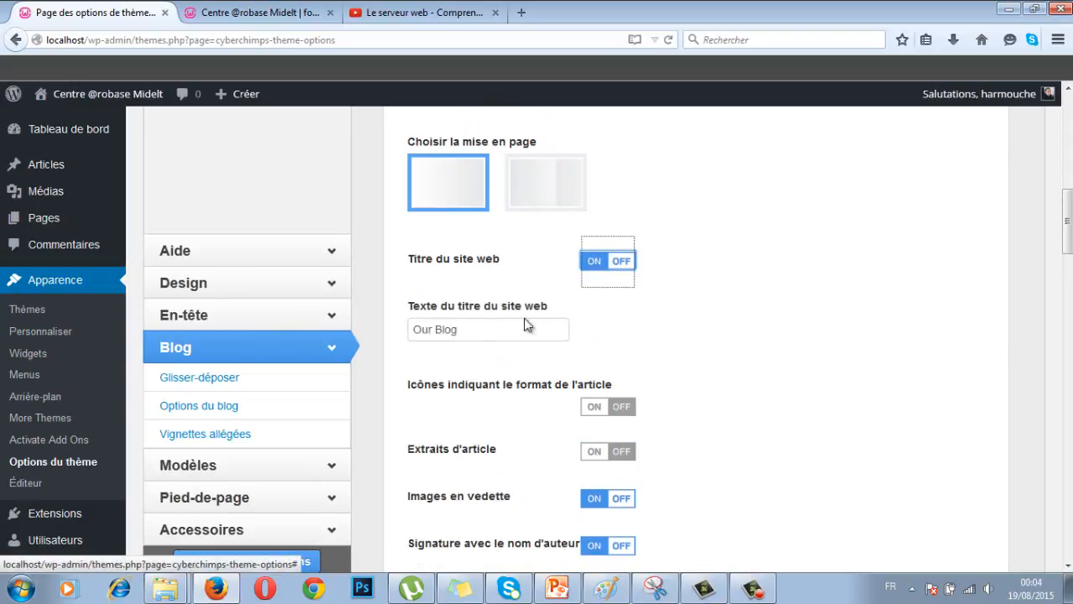
triple_click(492, 336)
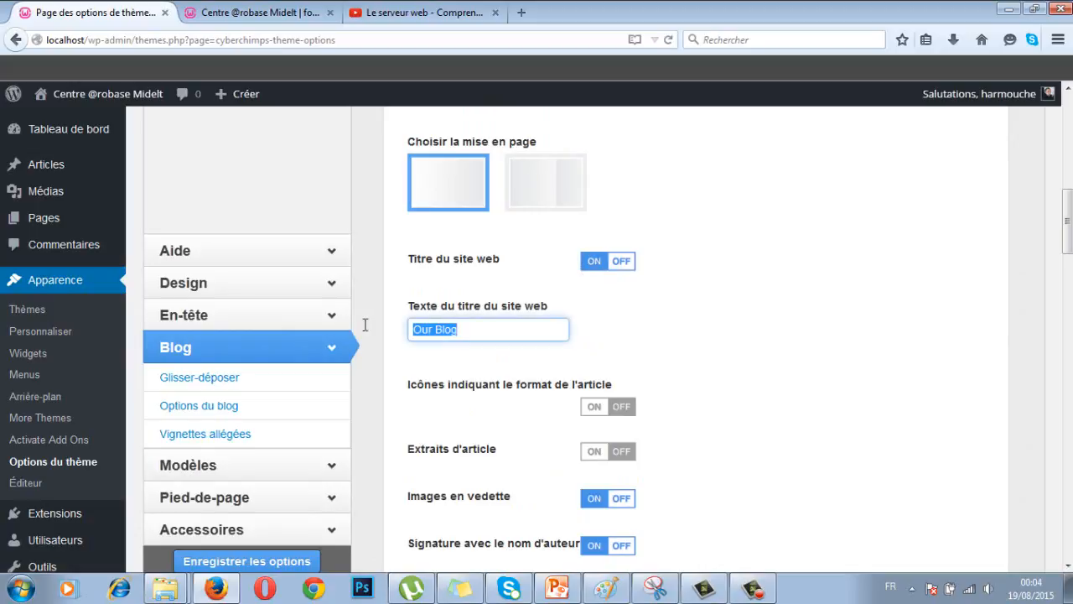
type("@")
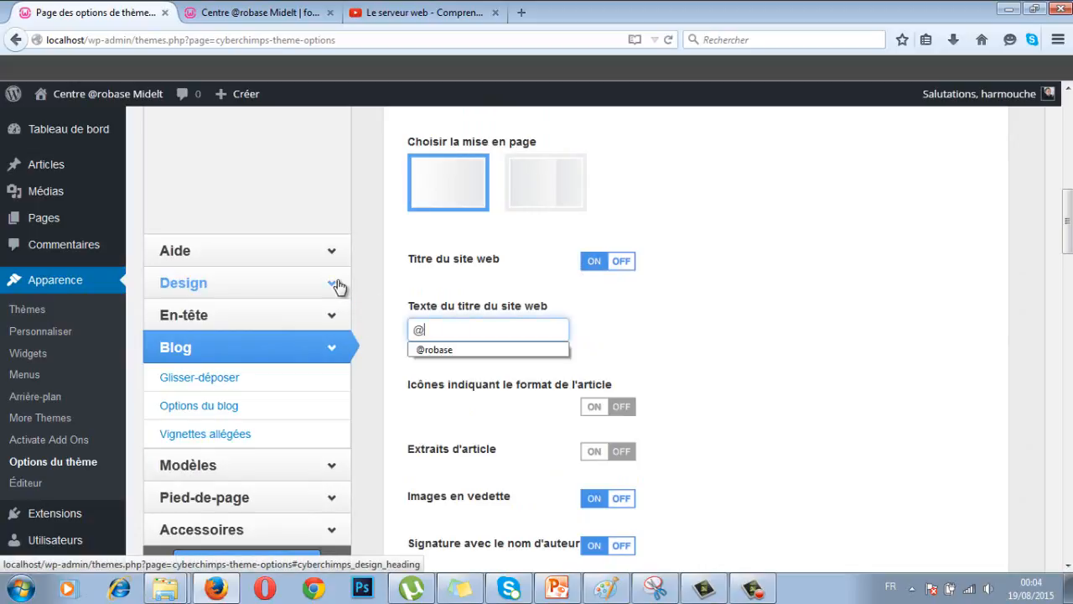
left_click(442, 350)
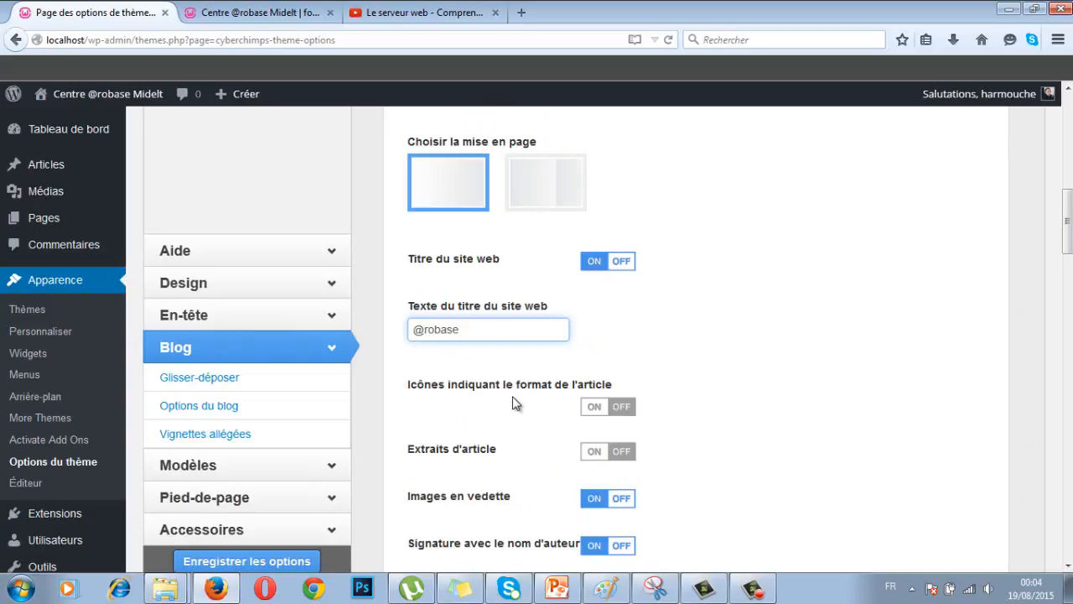
Look over the remaining article display options for the blog and save the theme options.
scroll(515, 404, "down", 1)
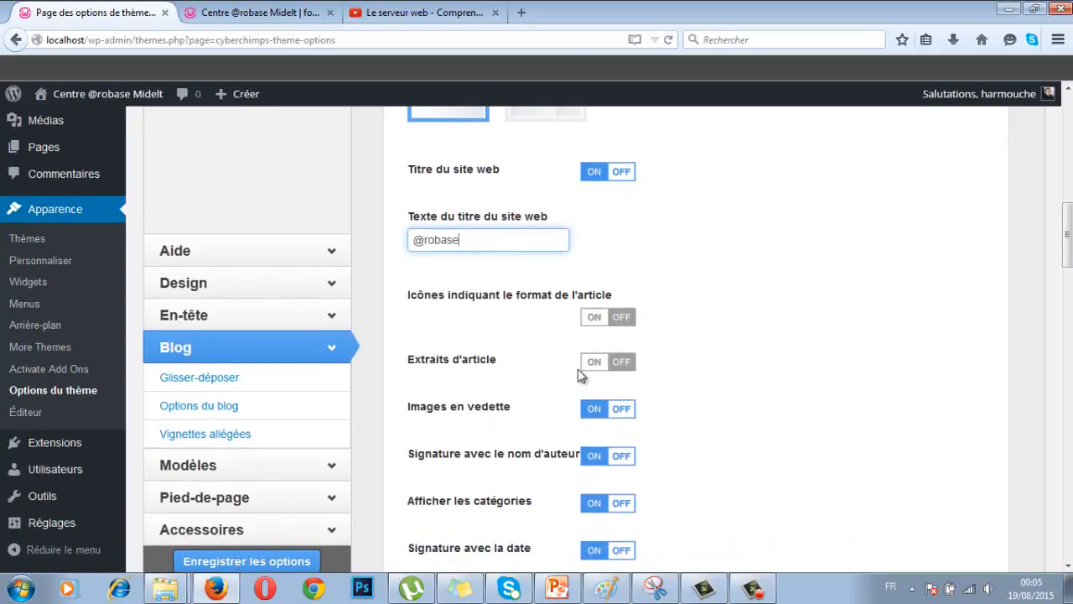
scroll(507, 416, "down", 2)
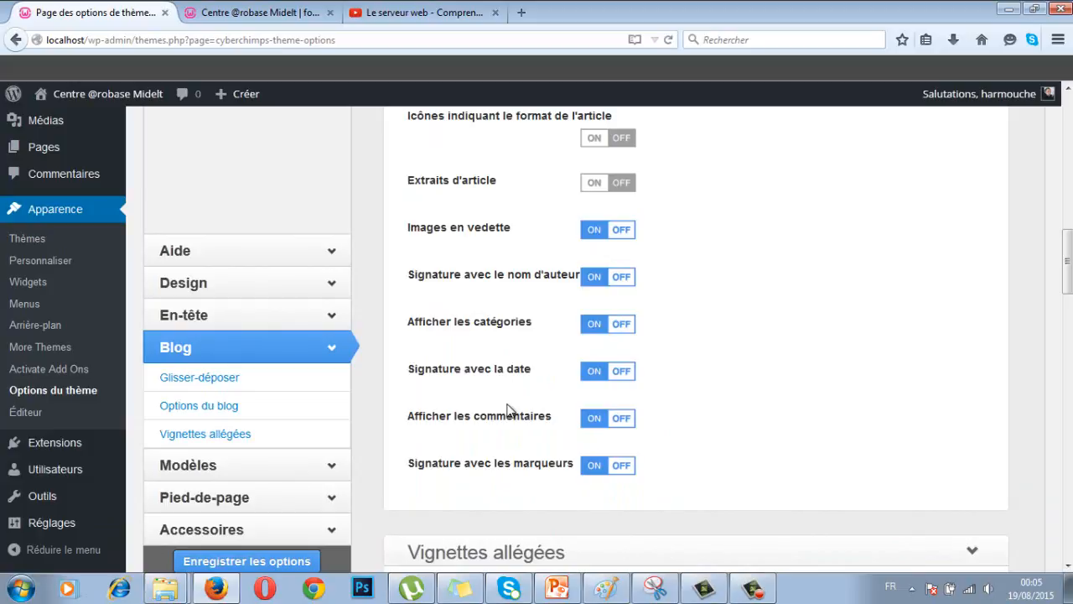
left_click(217, 406)
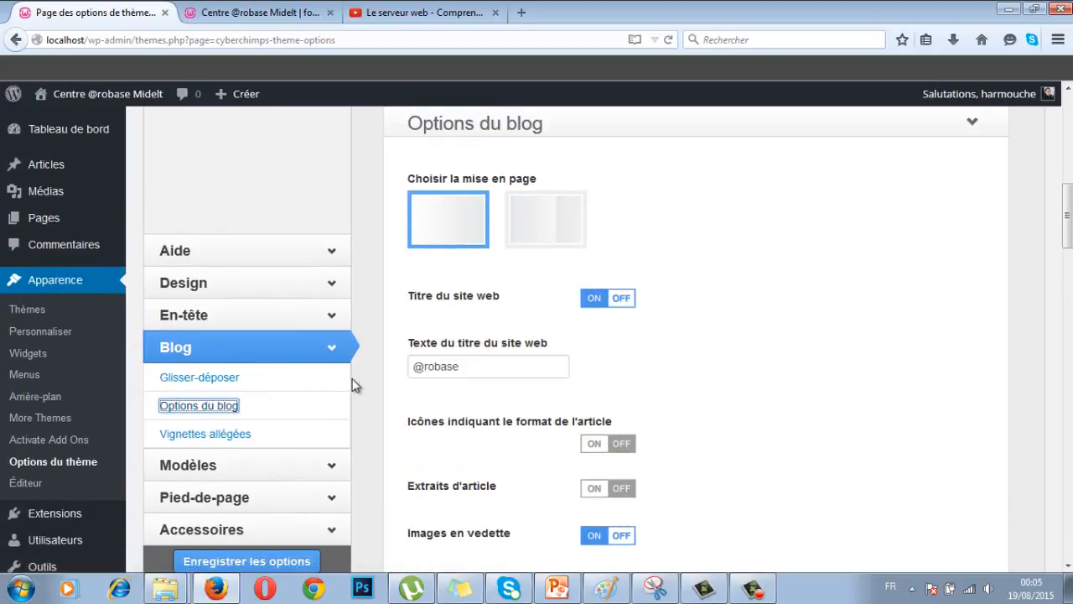
scroll(352, 384, "up", 5)
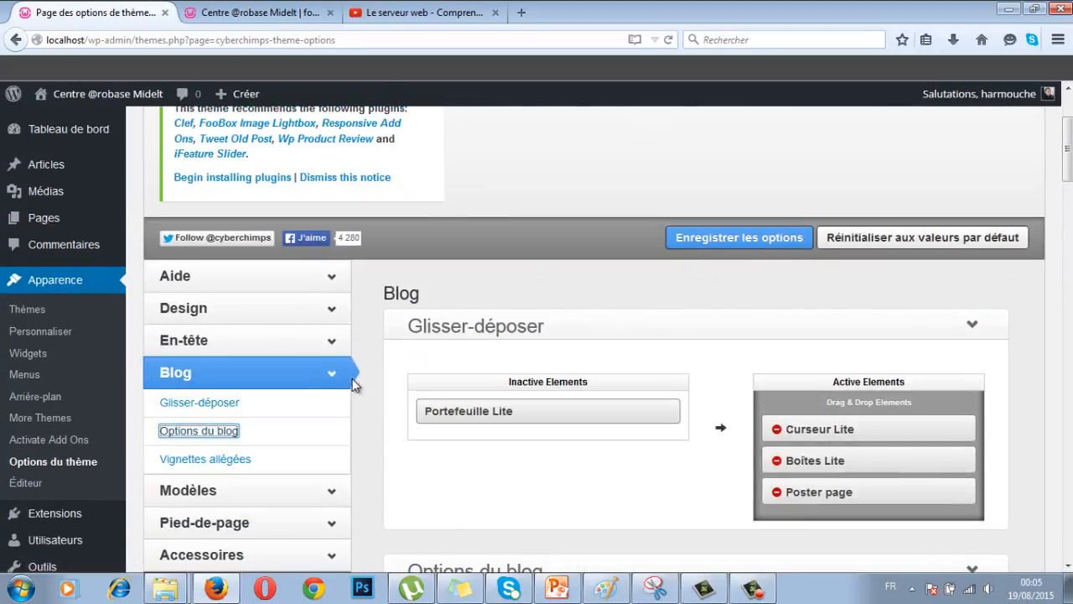
left_click(697, 241)
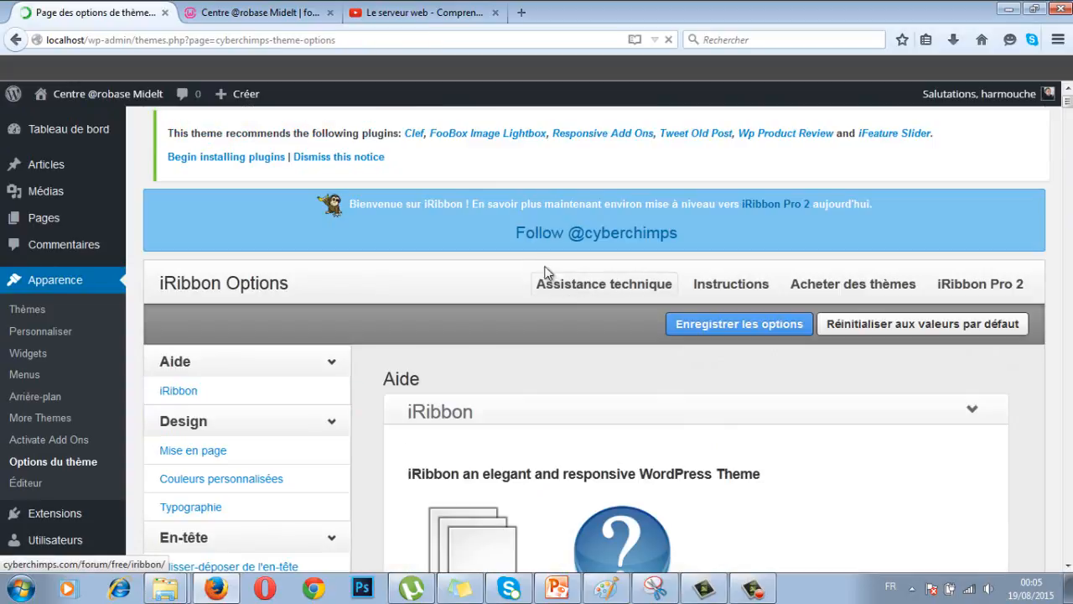
Reload the site's articles page and examine the header and the full-width article layout.
left_click(289, 12)
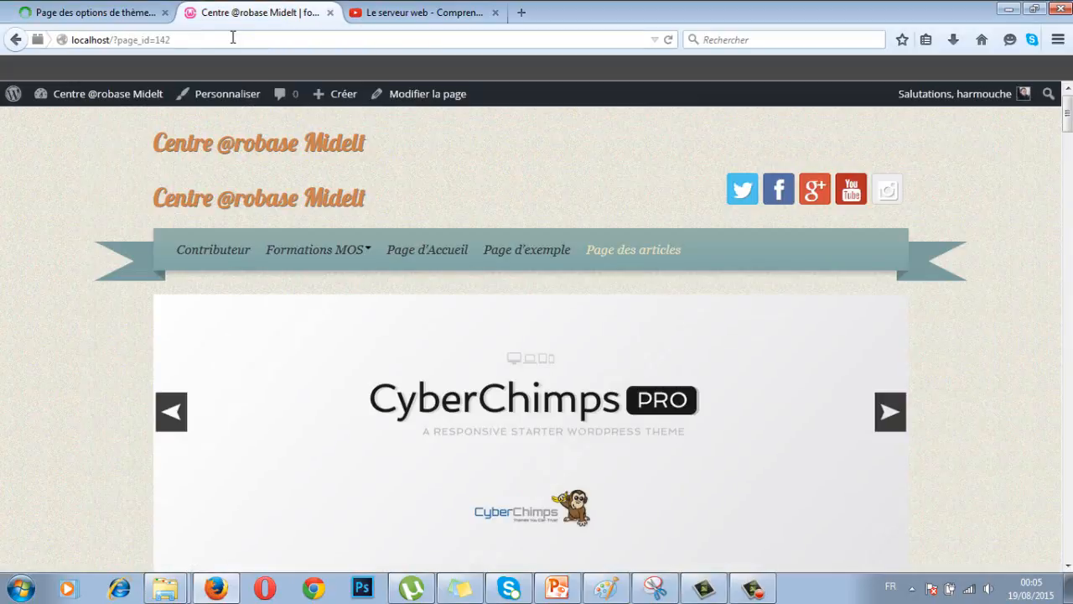
left_click(179, 40)
key("Return")
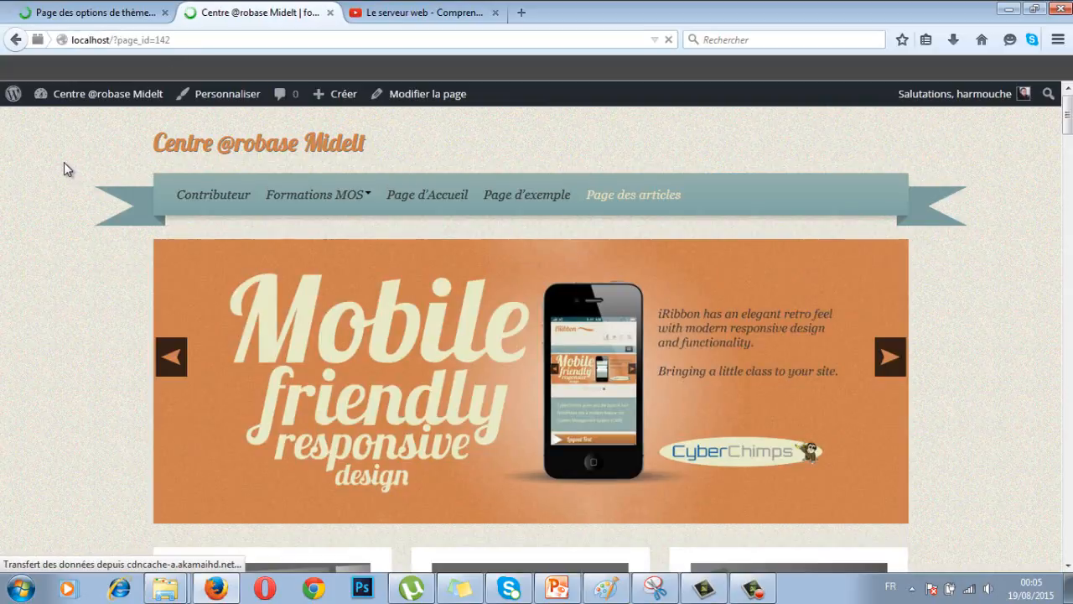
scroll(64, 161, "down", 5)
scroll(62, 161, "down", 15)
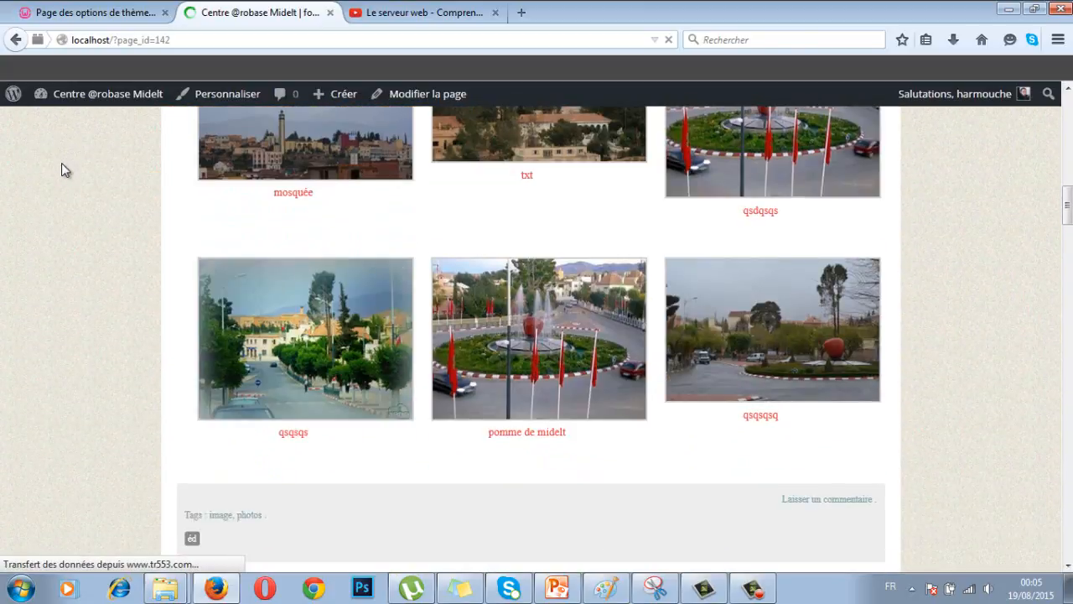
scroll(61, 170, "up", 20)
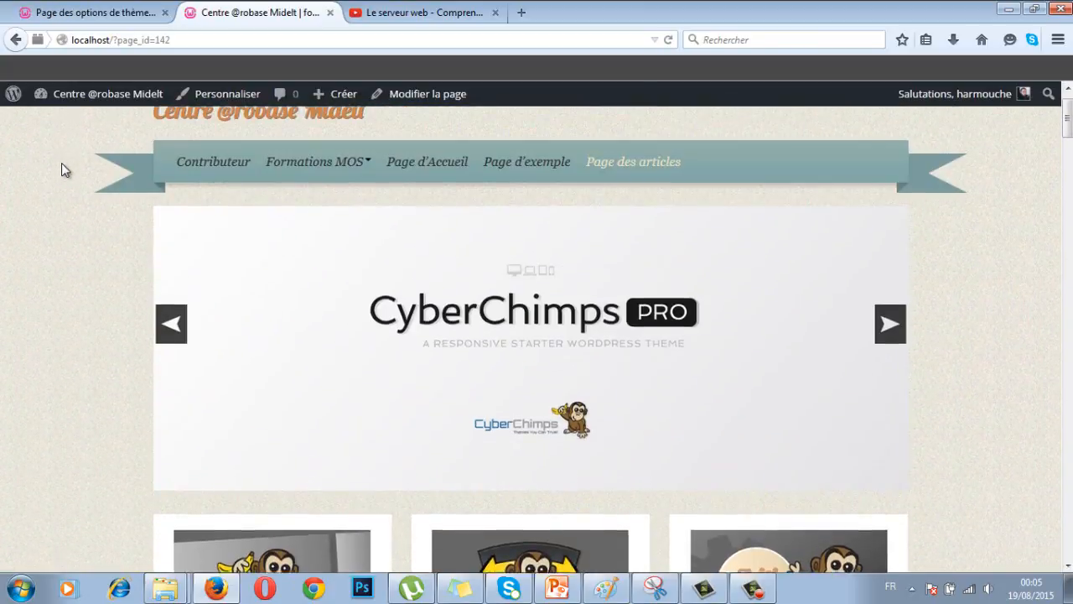
Return to the theme options and open the single article settings (Un seul article) under Modèles.
left_click(107, 16)
scroll(362, 382, "down", 3)
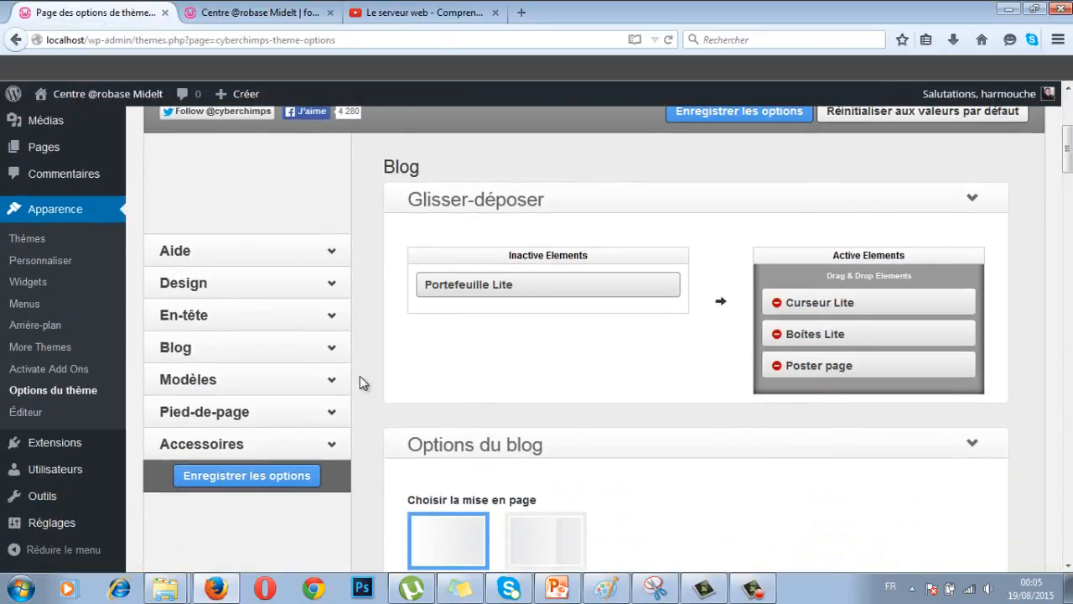
left_click(249, 383)
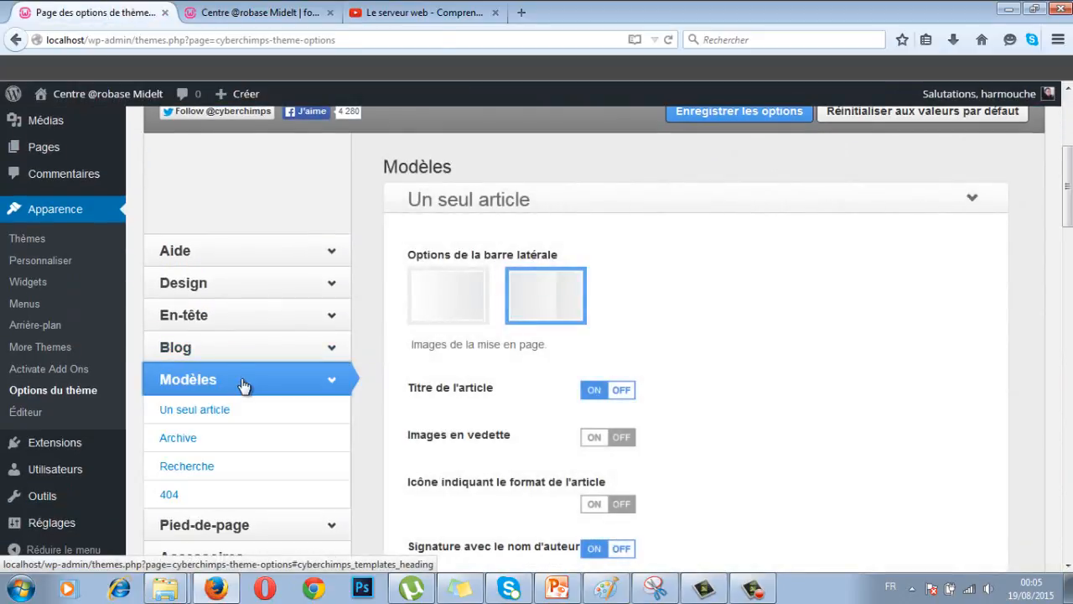
left_click(185, 413)
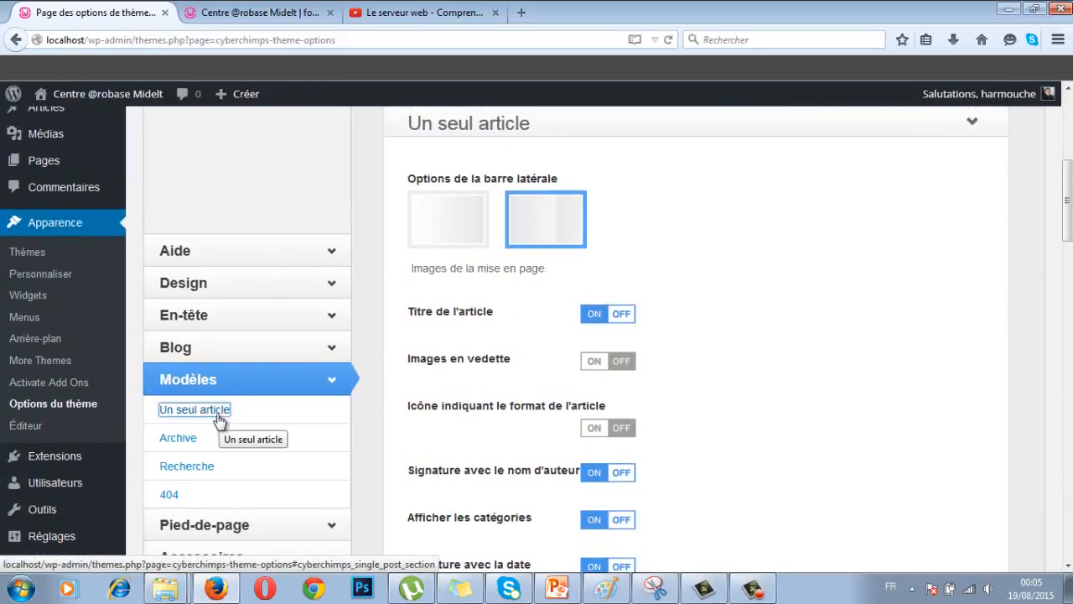
Examine the Archive, Recherche and 404 template settings, including the 404 page's custom title and content fields.
left_click(182, 439)
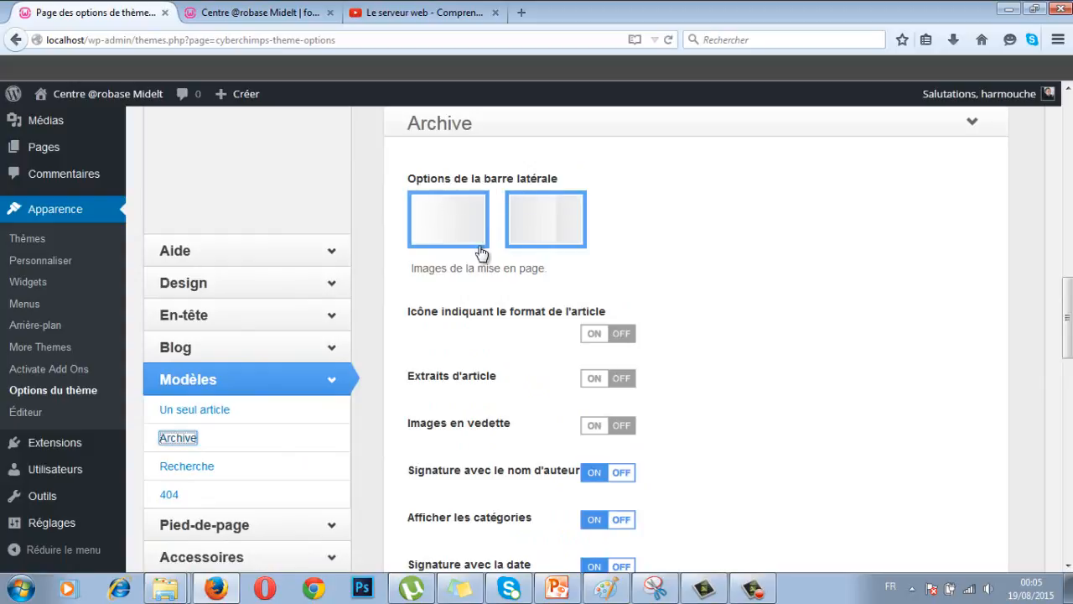
left_click(205, 464)
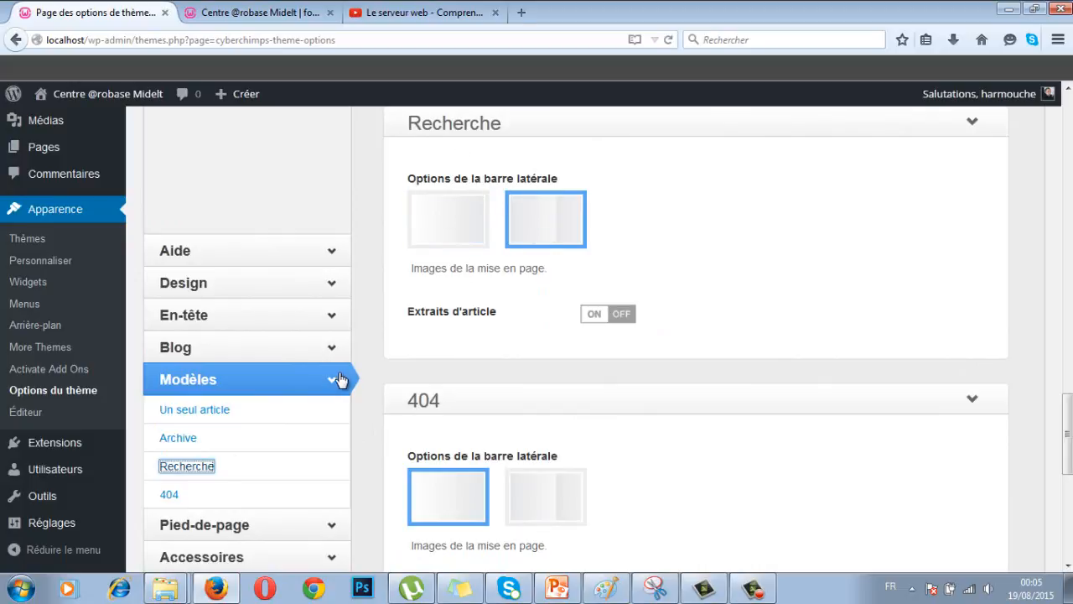
left_click(168, 494)
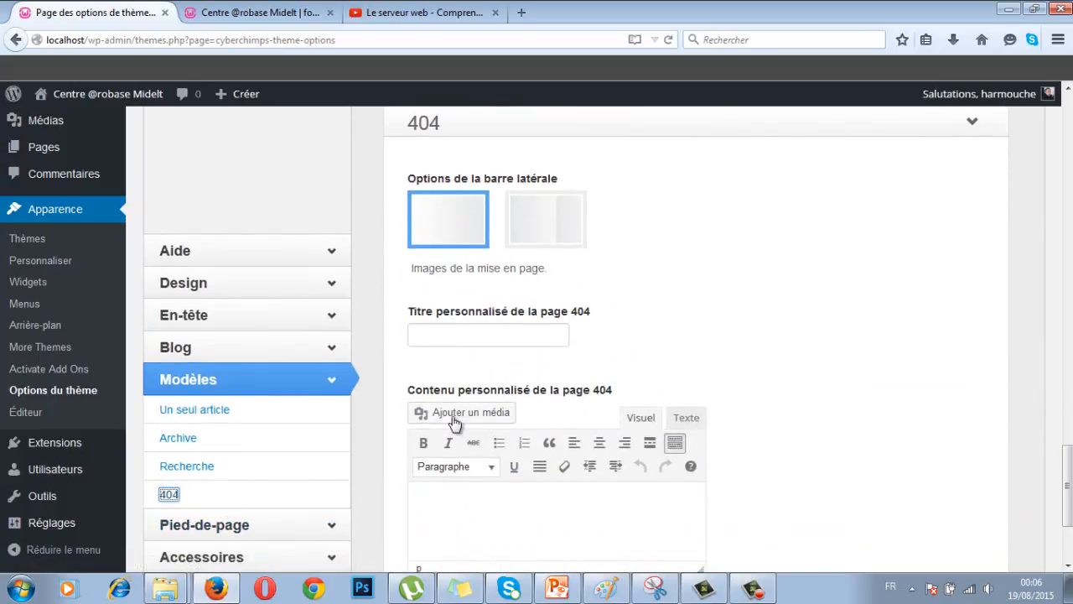
left_click(454, 332)
scroll(450, 329, "down", 2)
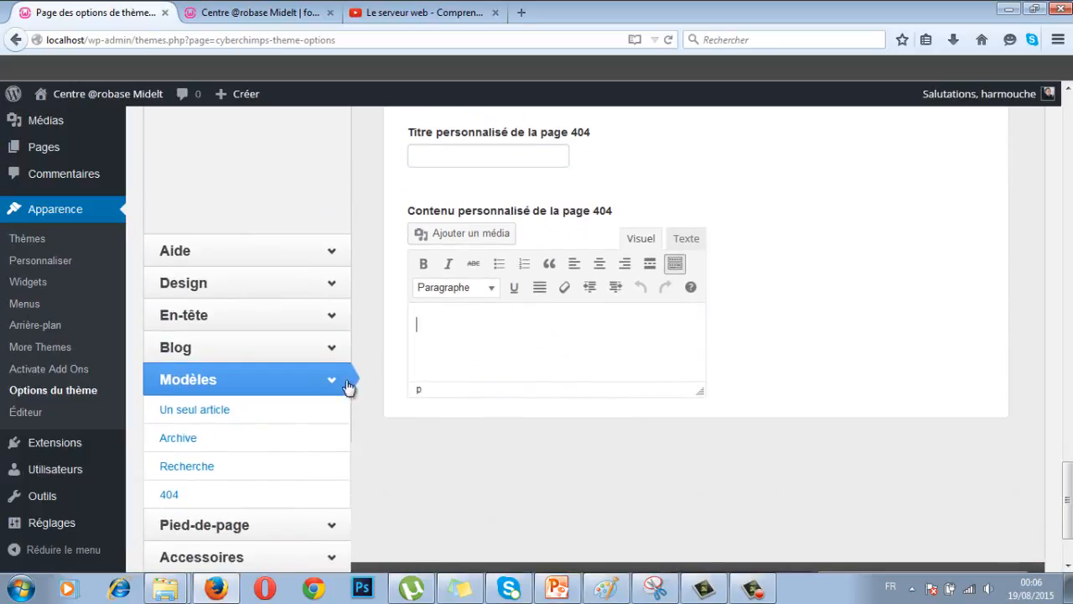
scroll(376, 350, "down", 2)
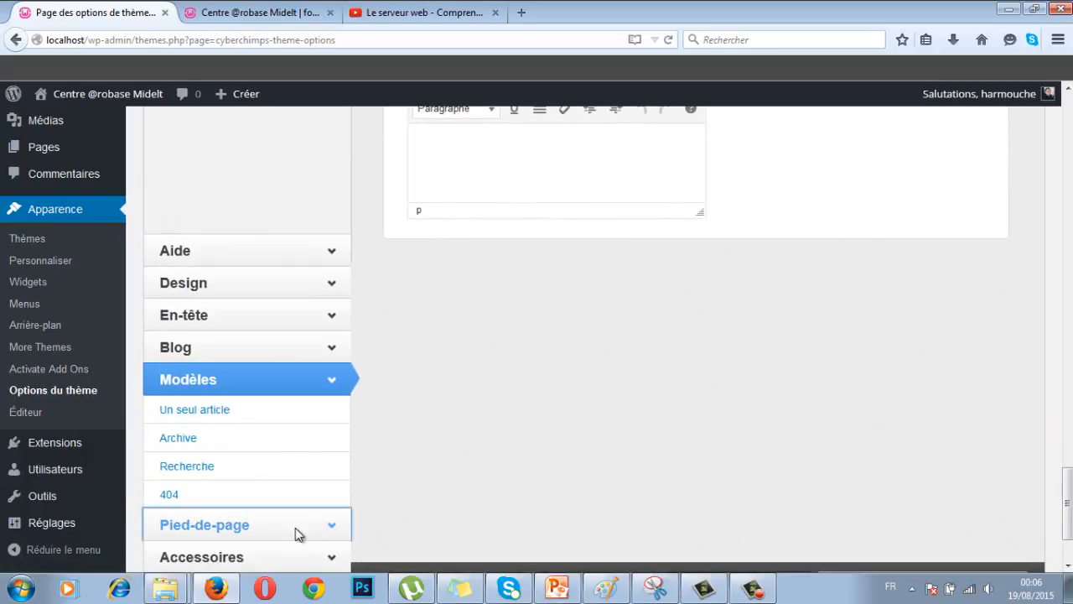
Open the footer options (Options du pied de page) and review the footer widgets setting and copyright text.
left_click(299, 530)
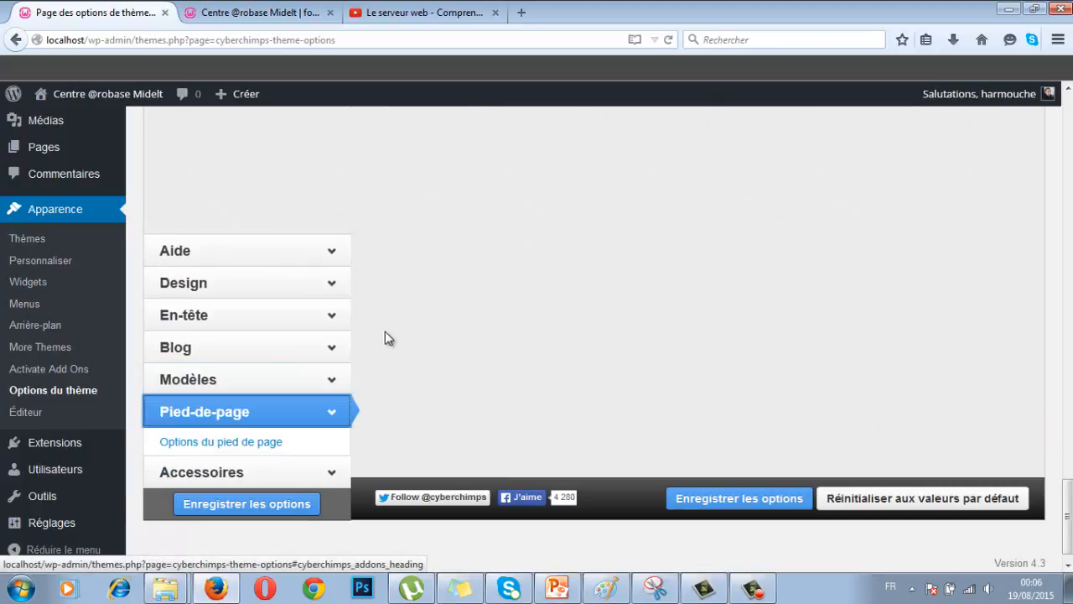
left_click(237, 446)
scroll(267, 447, "up", 2)
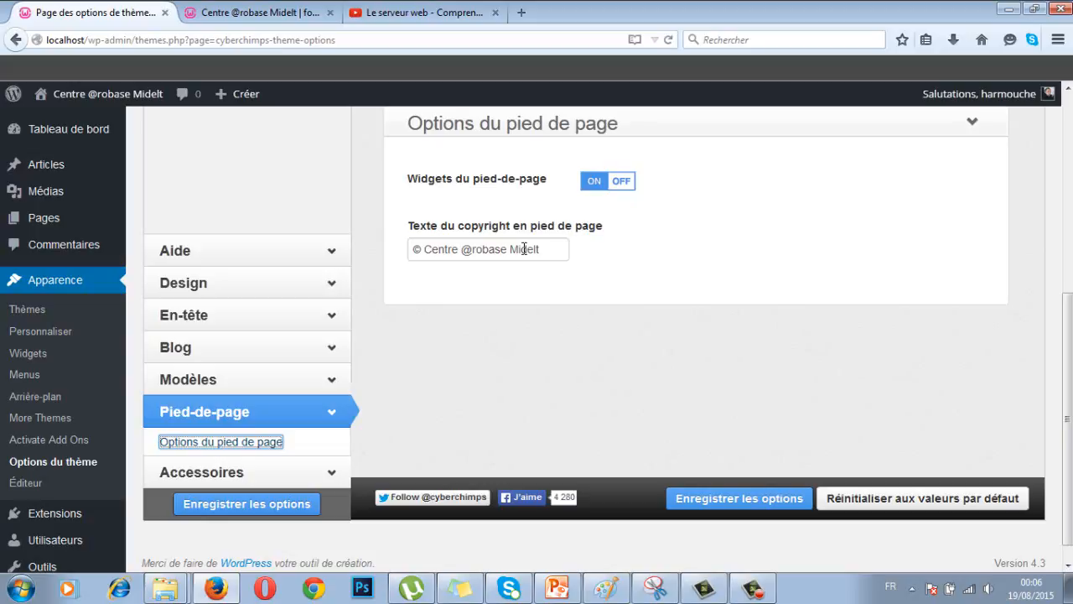
left_click(554, 250)
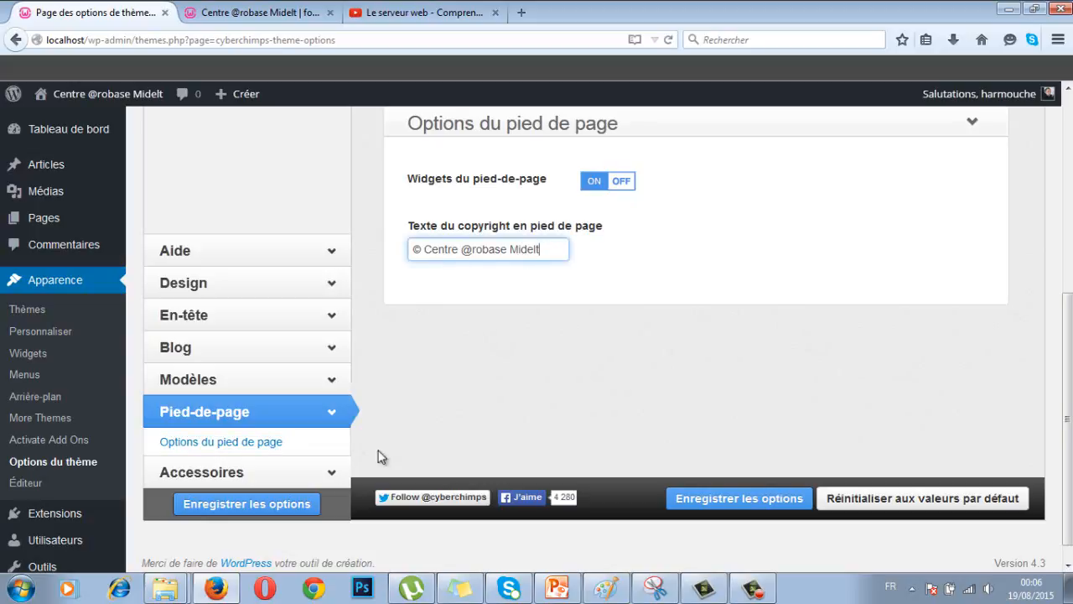
Review the Accessoires section's event calendar (Calendrier d'événements) and digital downloads (Téléchargements numériques) extensions.
left_click(308, 480)
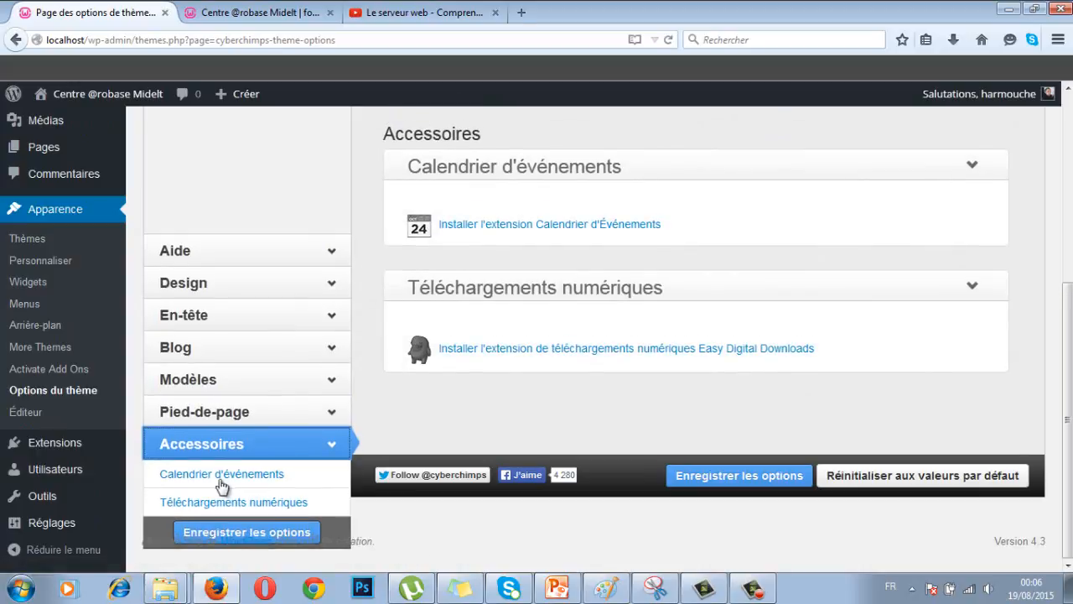
left_click(219, 474)
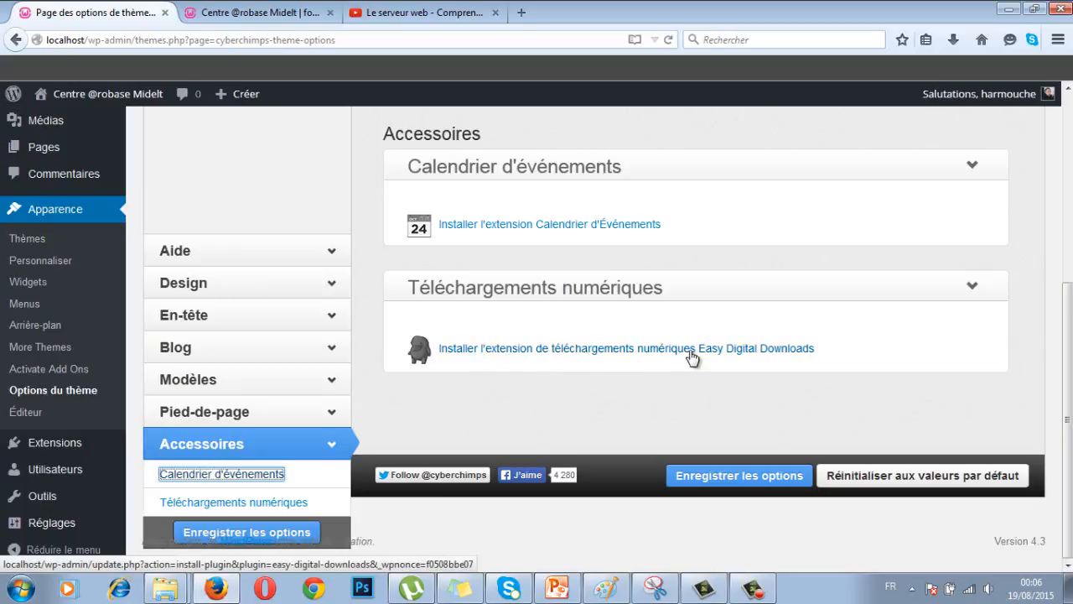
scroll(685, 348, "up", 5)
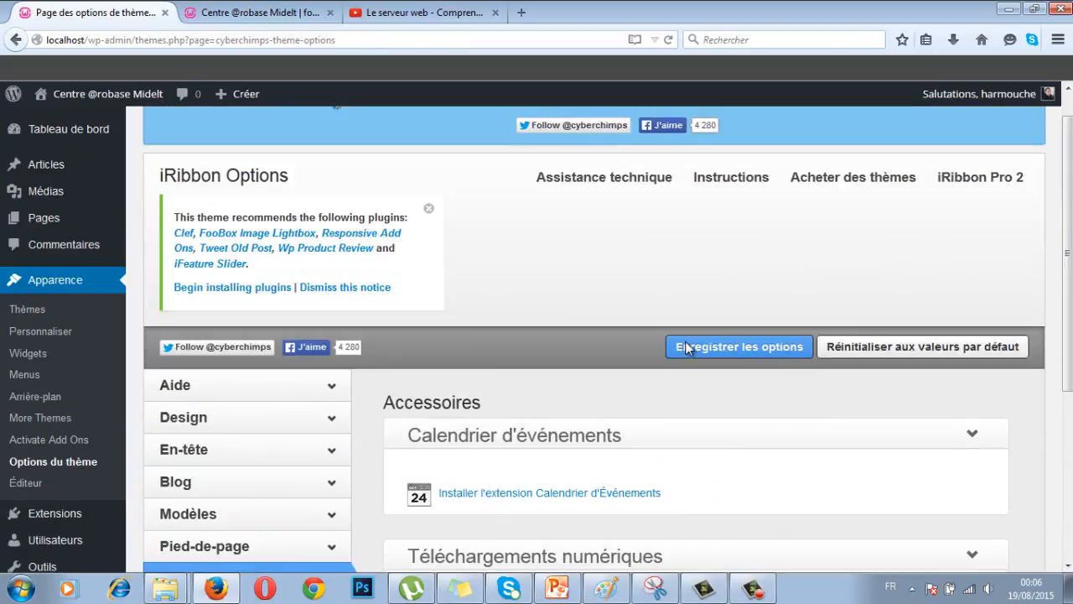